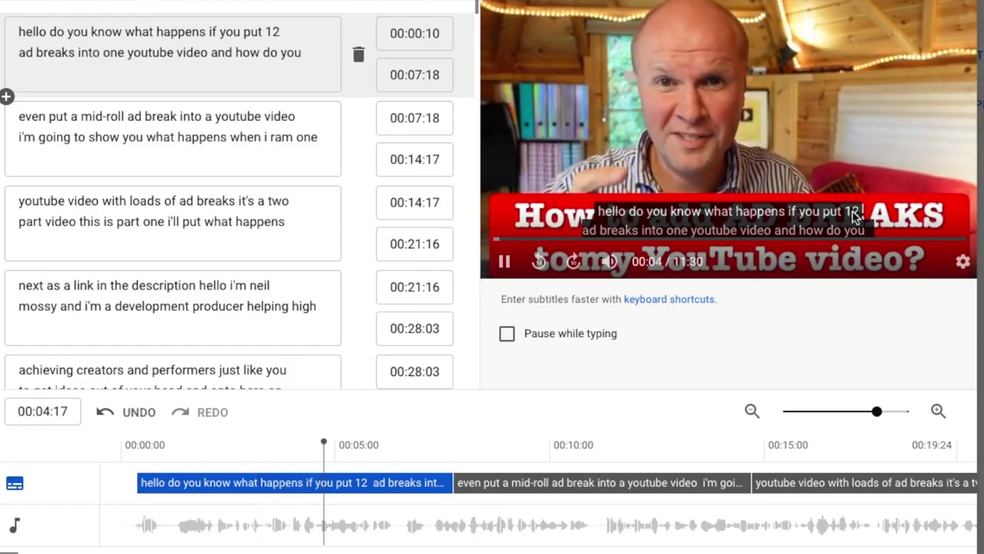
Preview the playback speed options and scroll through the list of subtitle languages to add.
click(963, 261)
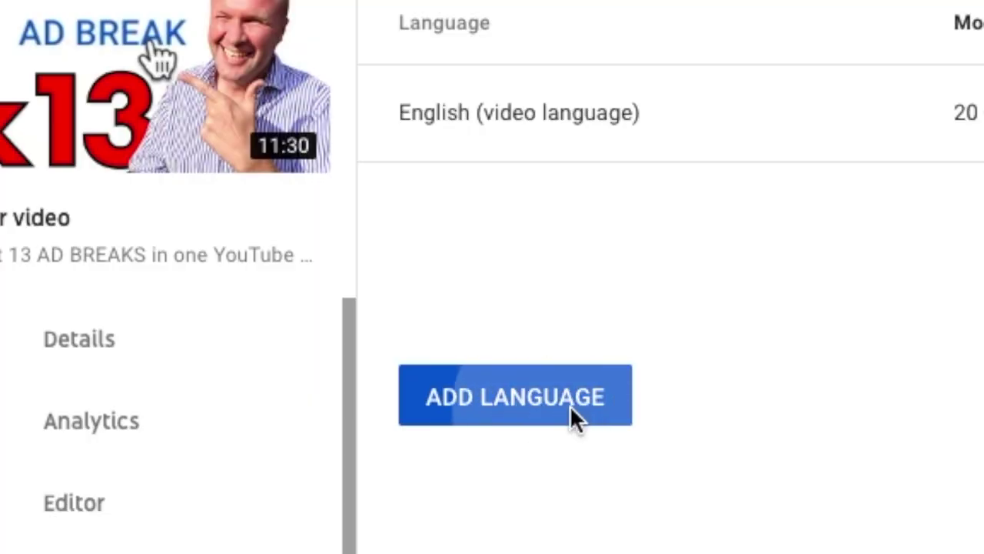
click(573, 415)
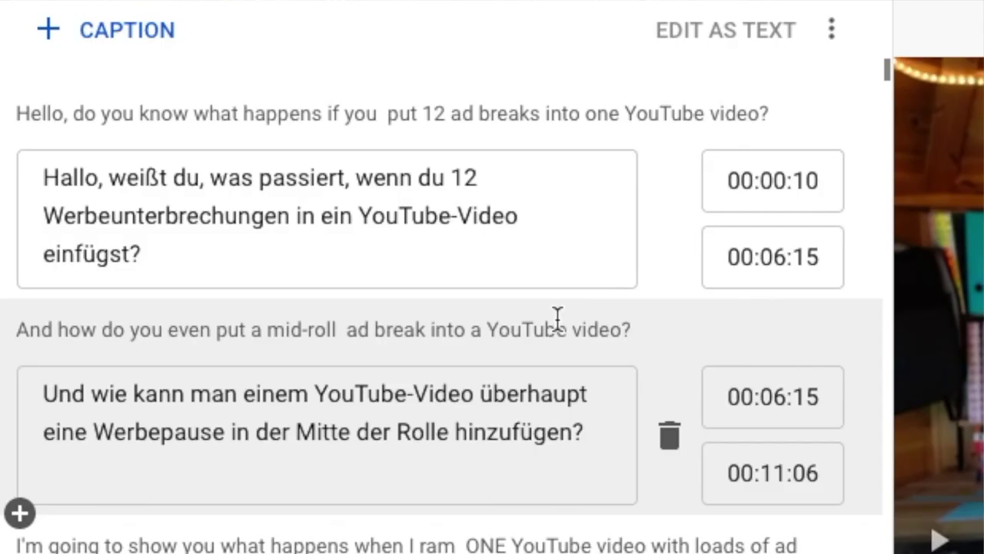
scroll(557, 320, down, 2)
scroll(558, 320, down, 1)
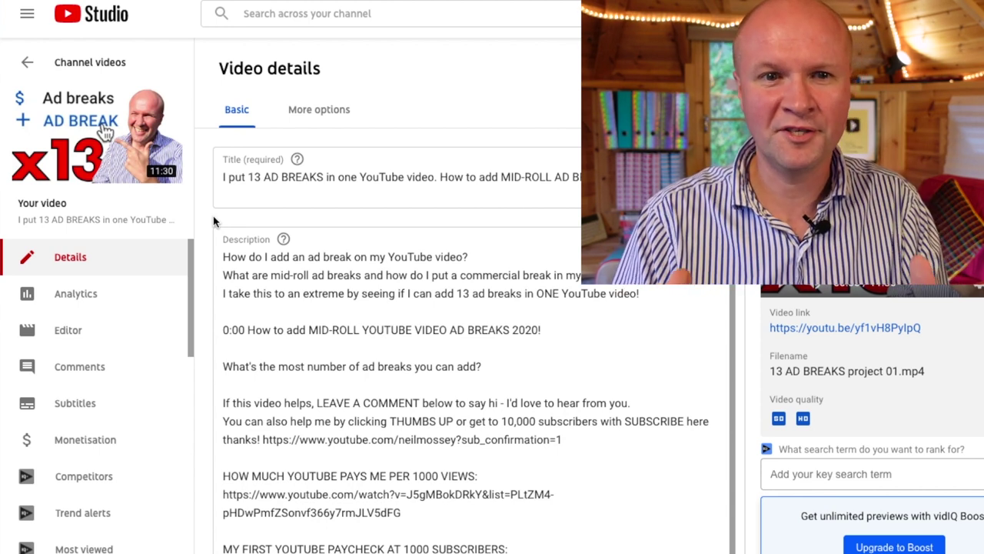
Open the Subtitles page for the 13 ad breaks video.
click(119, 412)
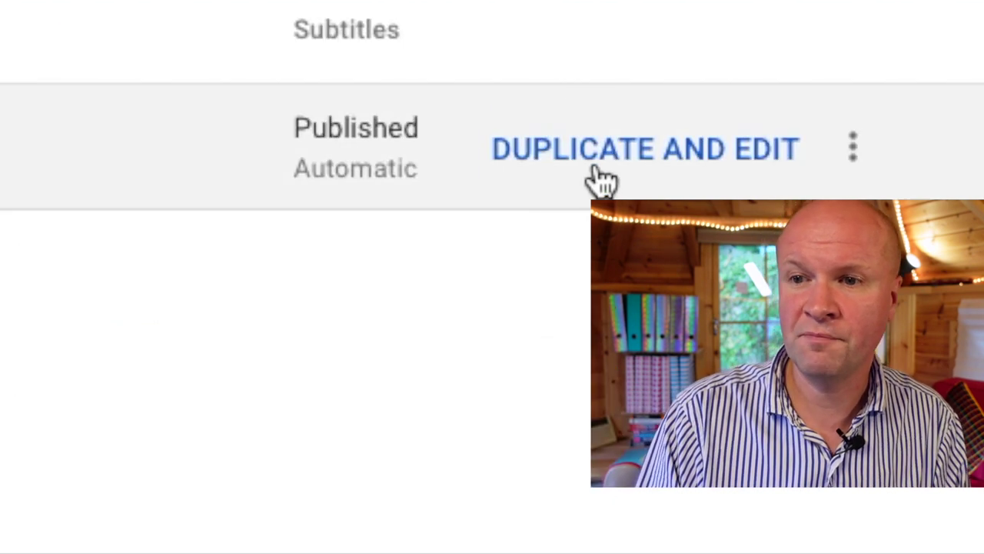
Duplicate the automatic English captions for editing and select all their transcript text.
click(600, 178)
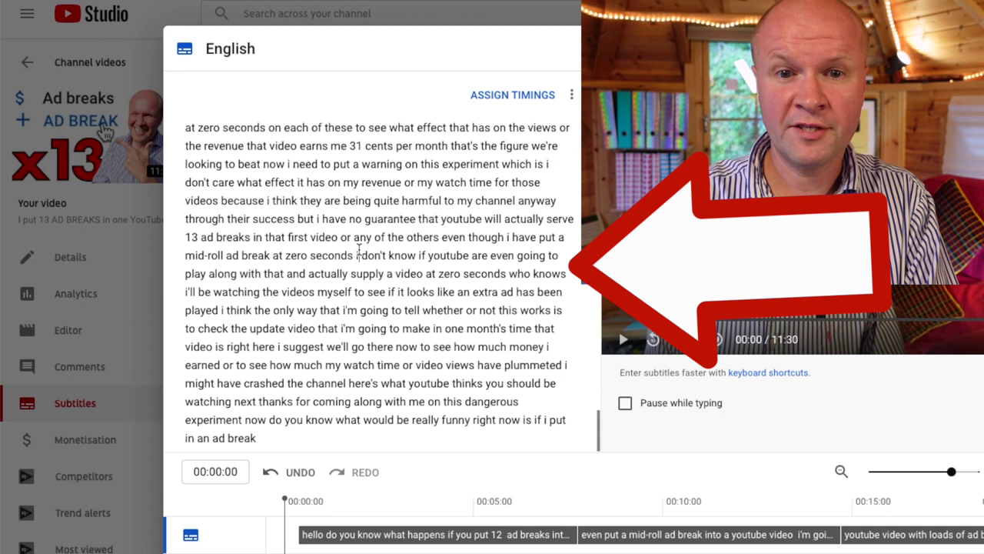
key(ctrl+a)
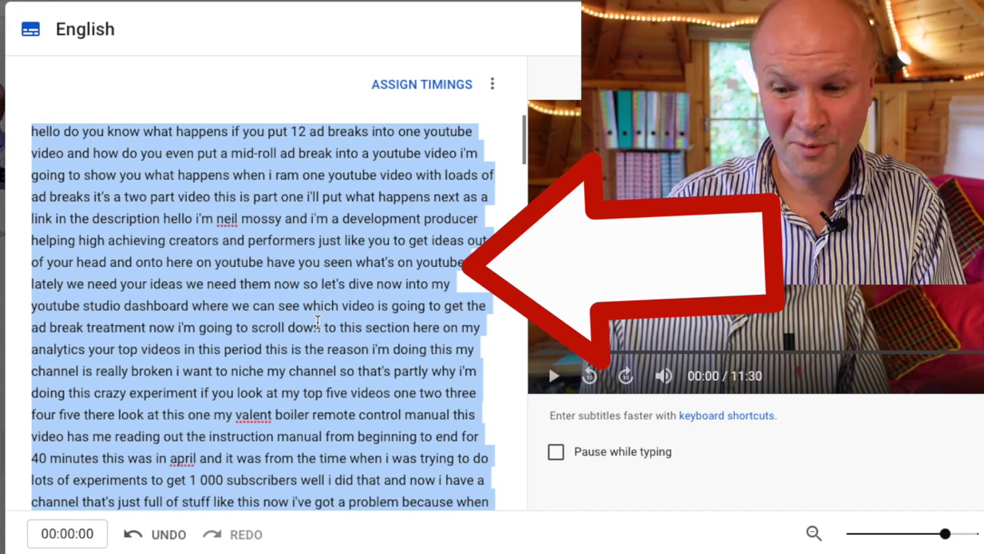
Assign timings to the copied captions, then play the video at a different playback speed.
click(318, 326)
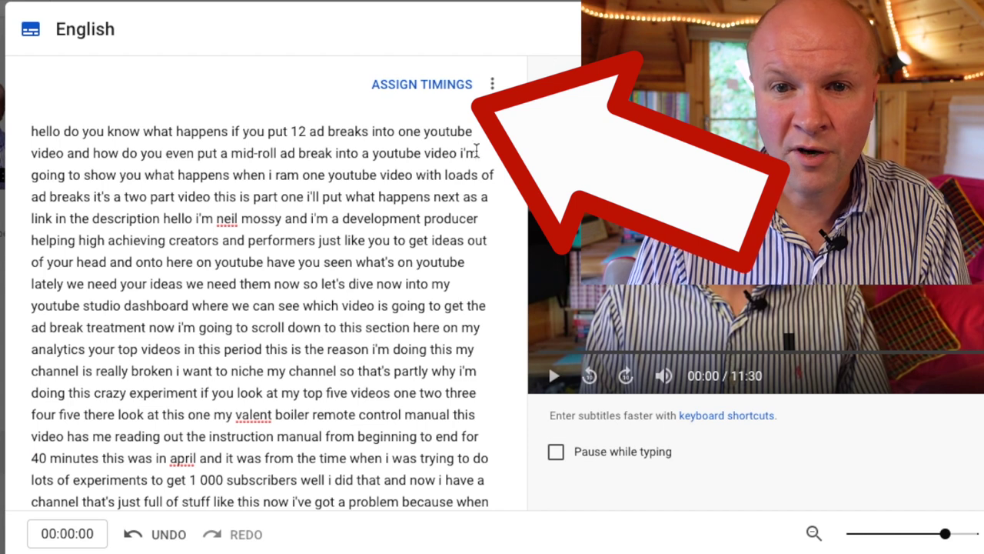
click(431, 84)
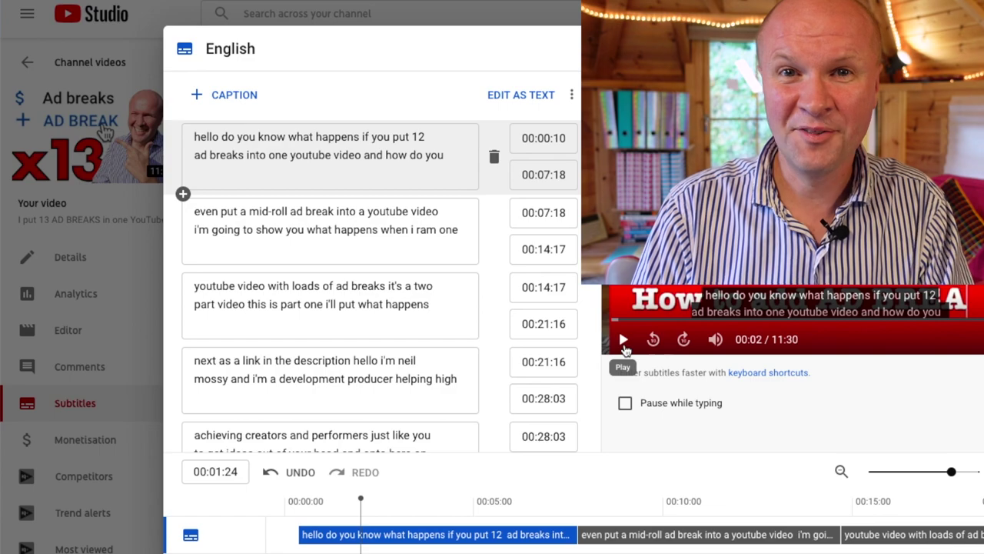
click(624, 340)
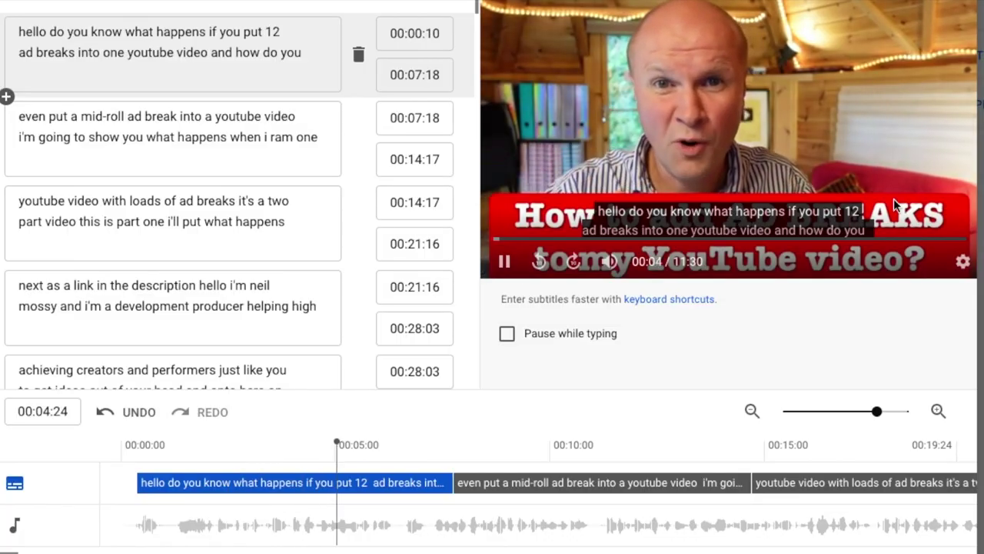
click(963, 265)
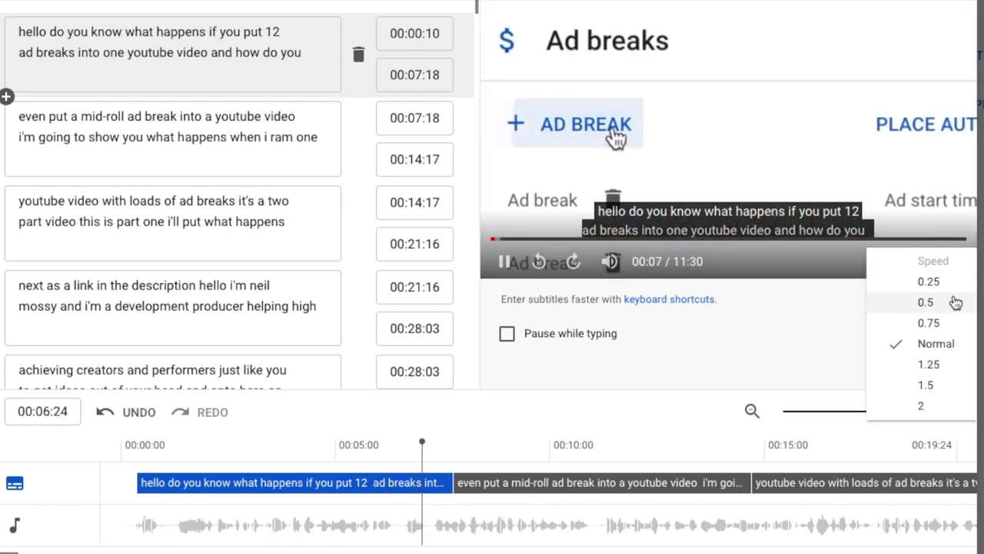
click(892, 166)
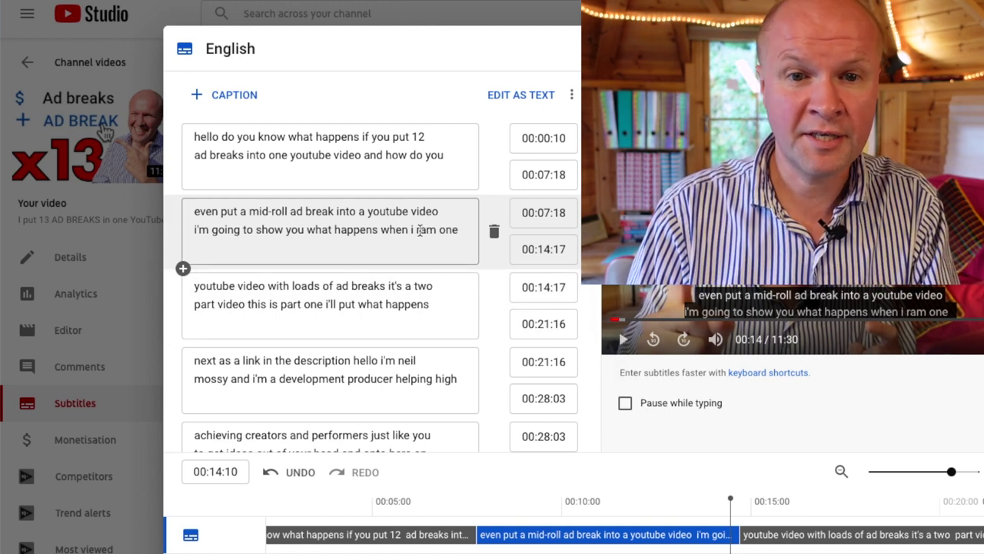
Capitalise 'RAM' in the second caption, return to plain-text editing and select all text.
click(420, 230)
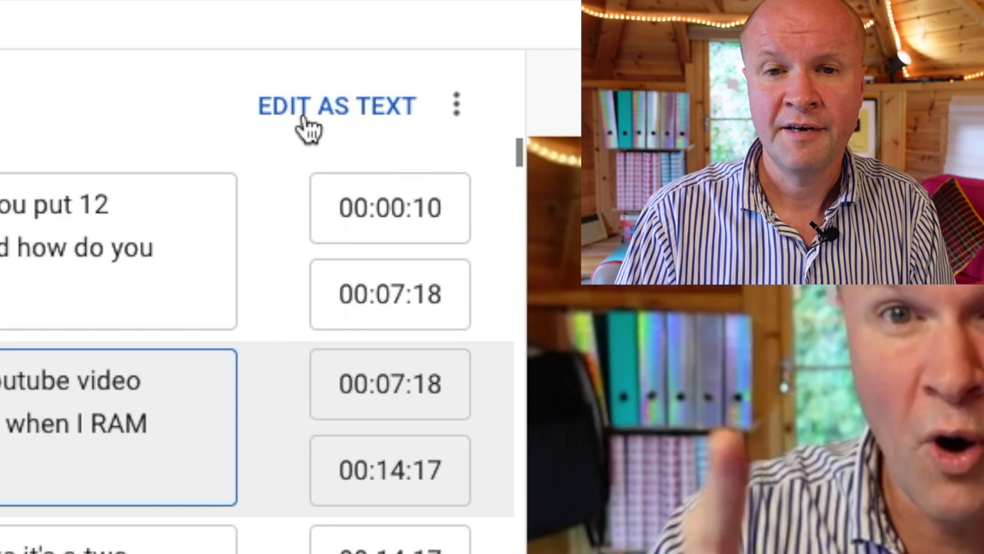
click(508, 107)
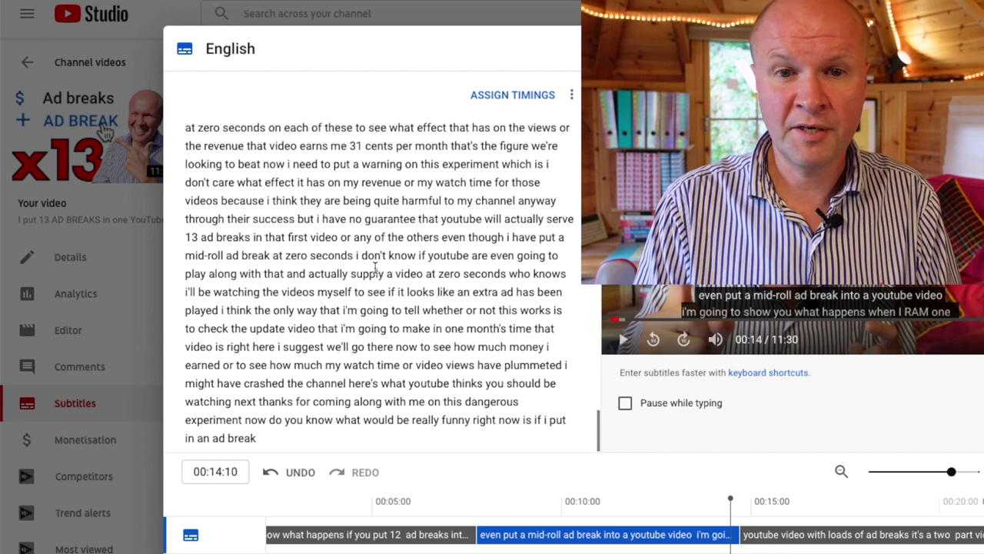
key(ctrl+a)
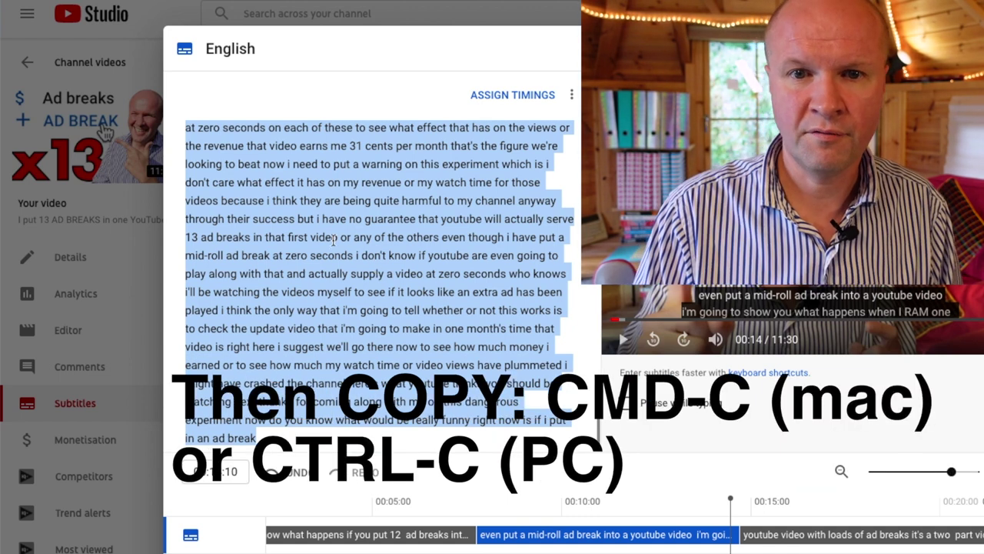
Copy the whole caption transcript and paste it into a new Pages document.
right_click(357, 285)
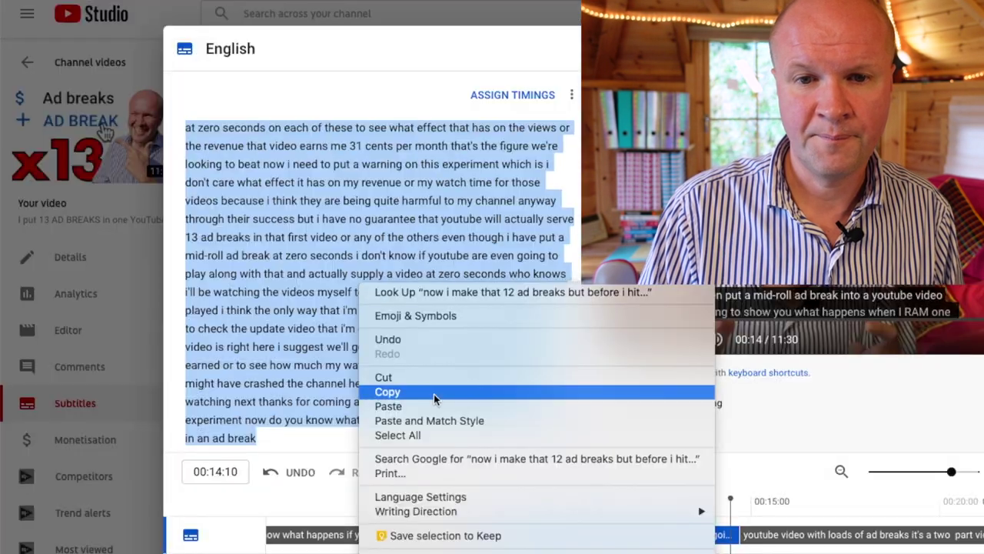
click(367, 272)
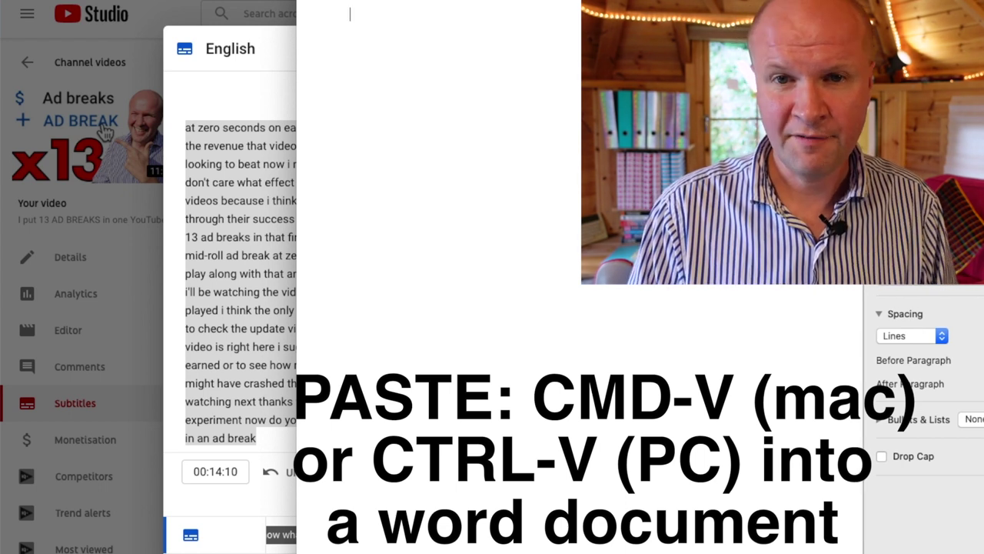
key(super+v)
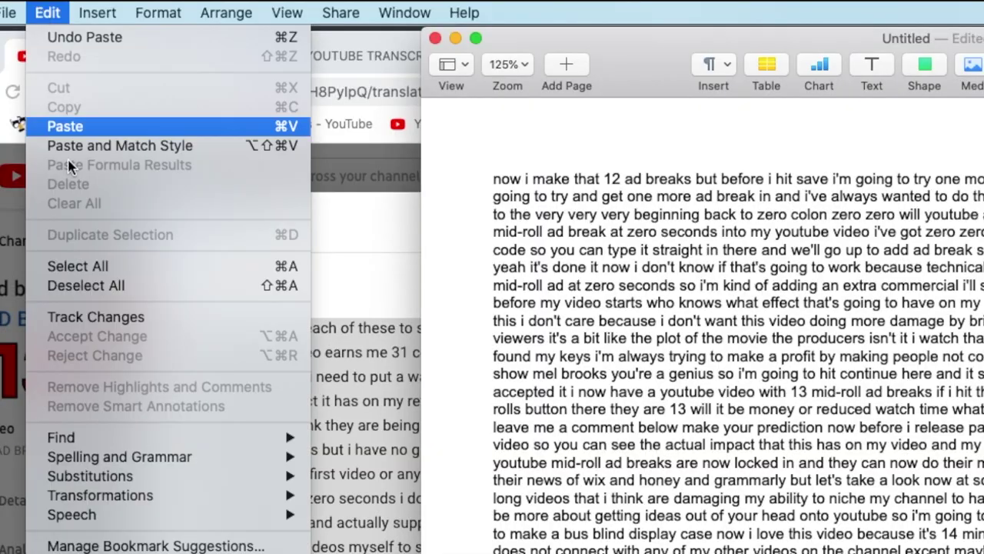
Replace every standalone lowercase 'i' in the transcript with 'I' using Find & Replace.
mouse_move(154, 445)
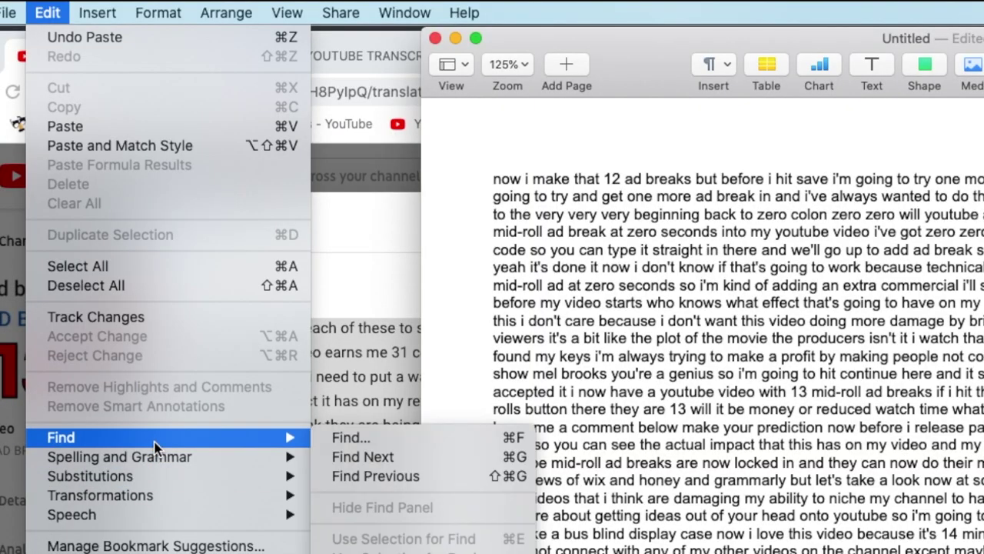
click(355, 438)
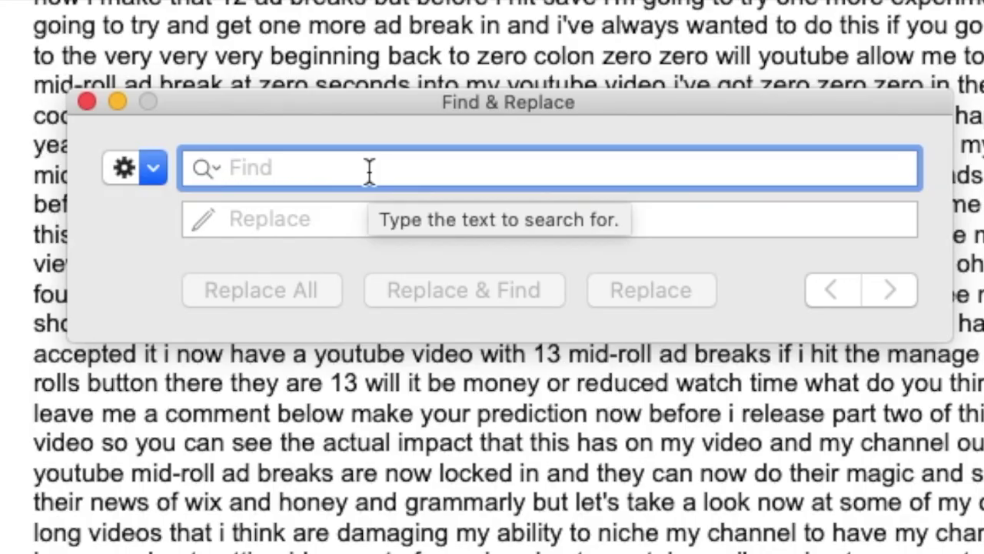
text(i)
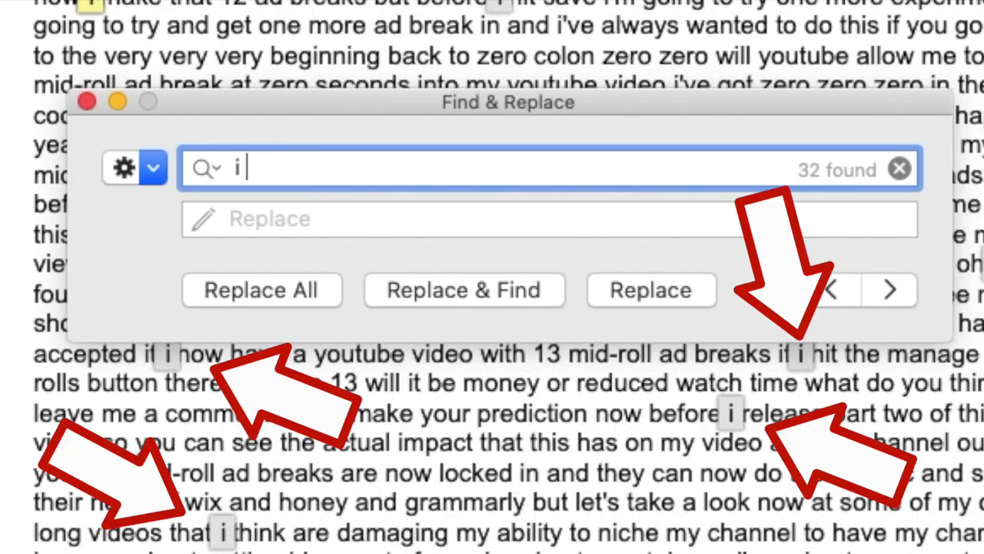
click(538, 219)
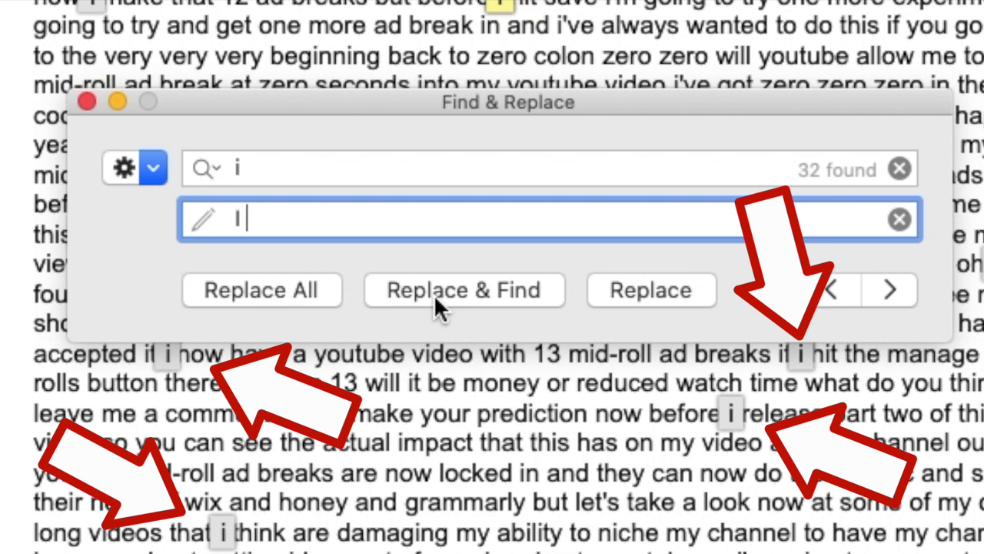
click(435, 299)
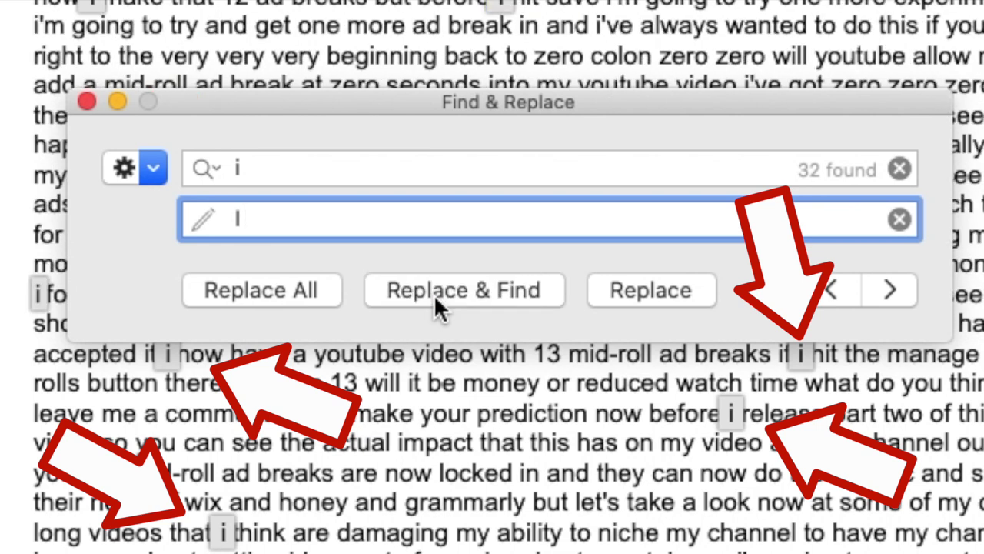
click(312, 289)
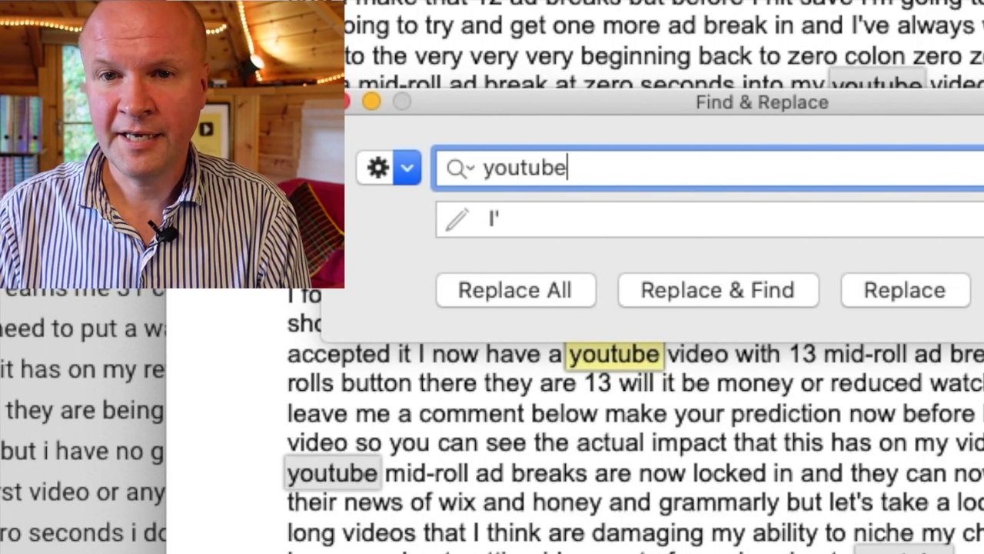
Replace every 'youtube' in the transcript with 'YouTube'.
key(Tab)
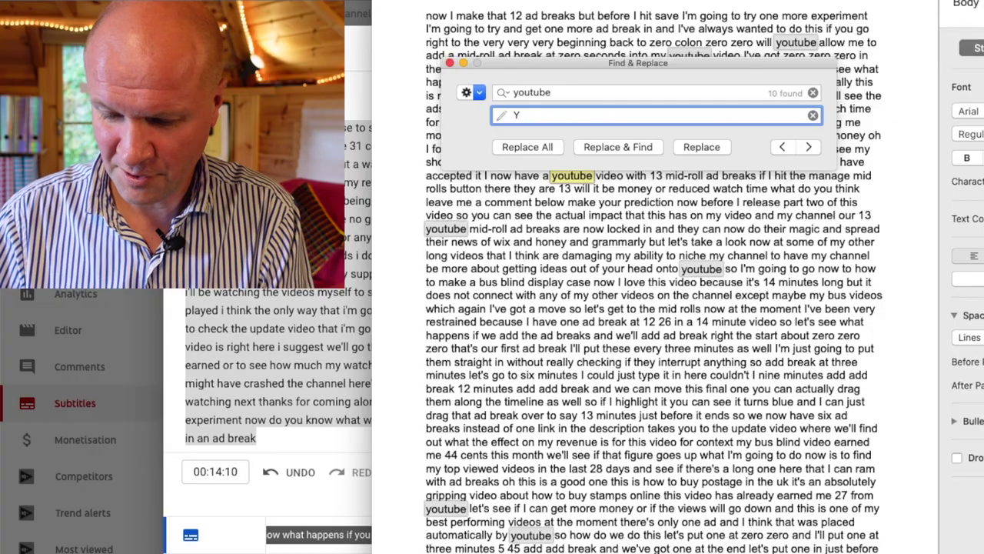
text(YouT)
text(ube)
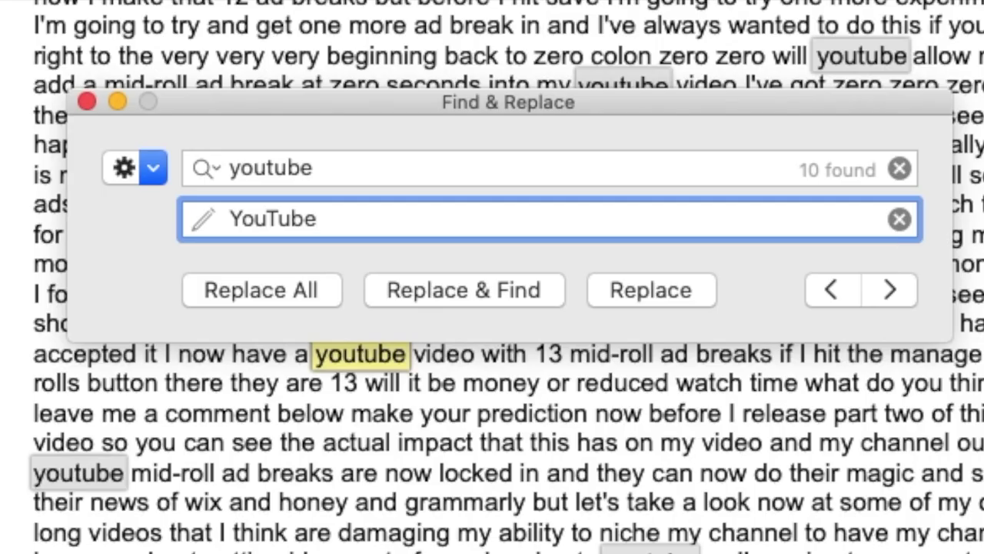
click(240, 291)
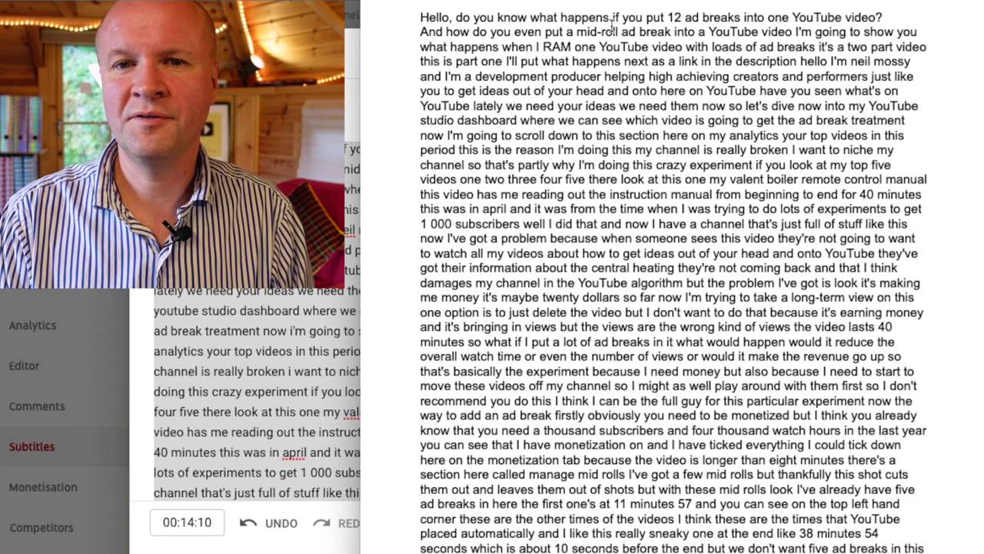
Punctuate the opening lines, ending them with 'YouTube video?', 'breaks!' and 'two part video.'.
click(790, 34)
text(?)
key(Return)
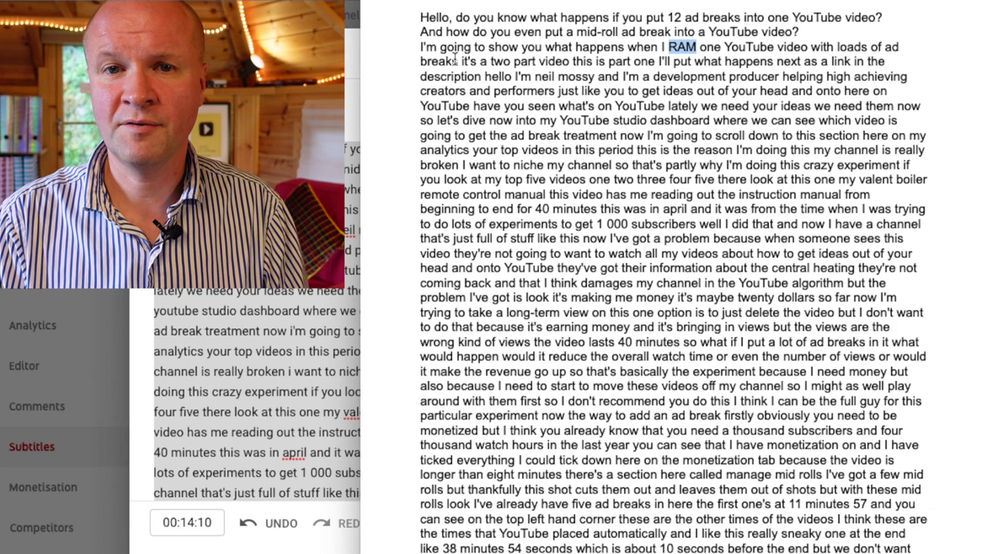
click(458, 61)
text(!)
key(Return)
text(.)
key(Return)
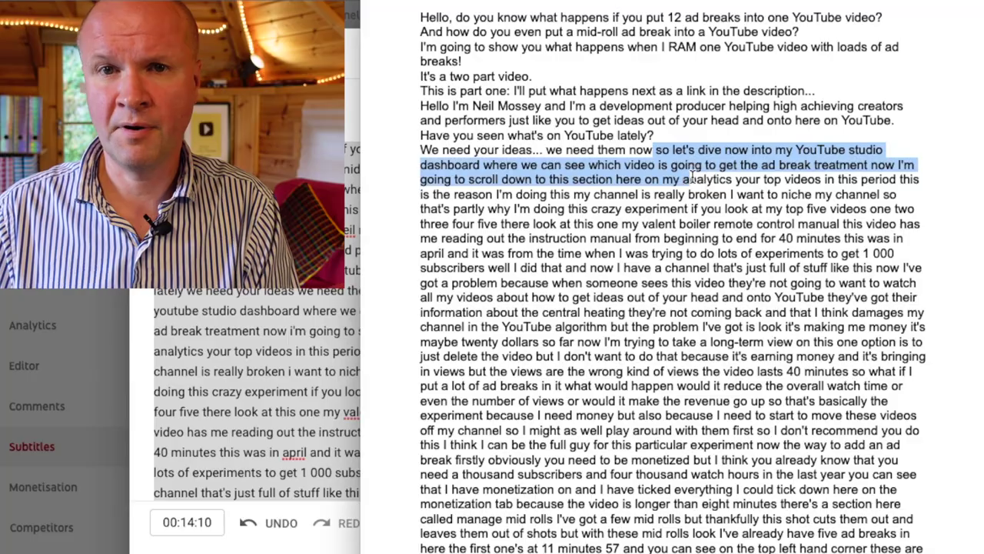
Start 'So let's dive' on a new line and split the following sentences with capitals and punctuation.
click(658, 149)
key(Return)
text(S)
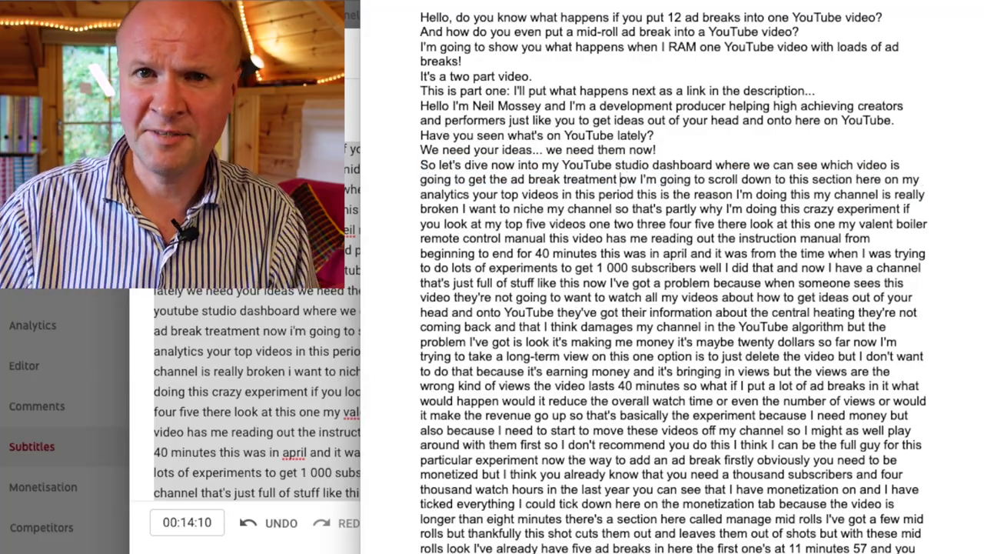
text(.)
key(Return)
text(N)
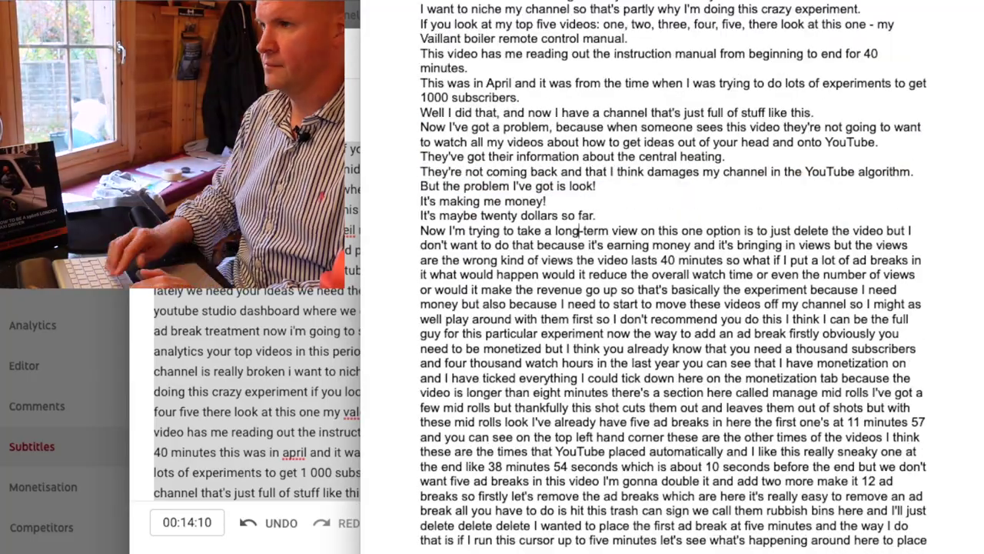
text(.)
key(Return)
text(O.)
key(Return)
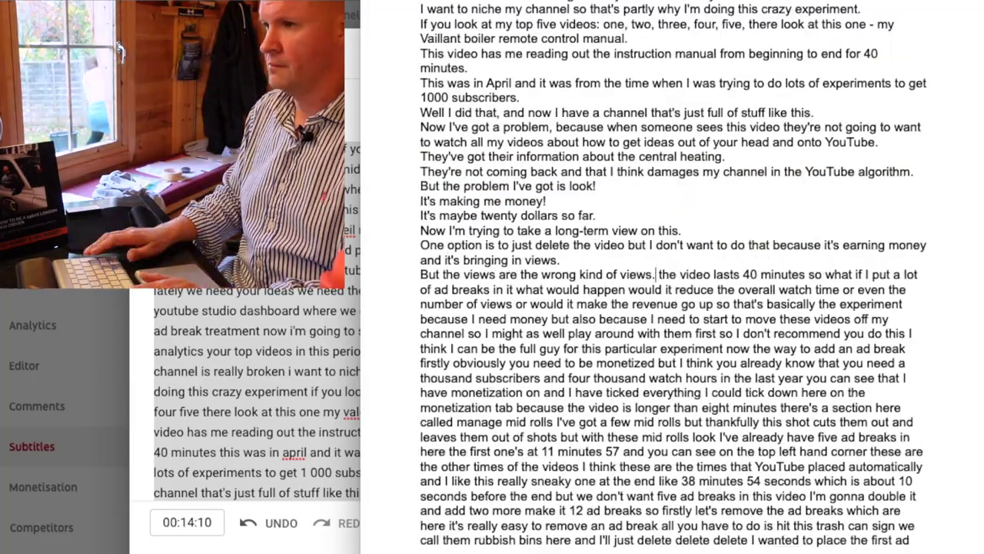
key(Return)
text(T?)
key(Return)
text(W?)
Split the remaining transcript into capitalised, punctuated sentence lines through to the end.
key(Return)
text(W)
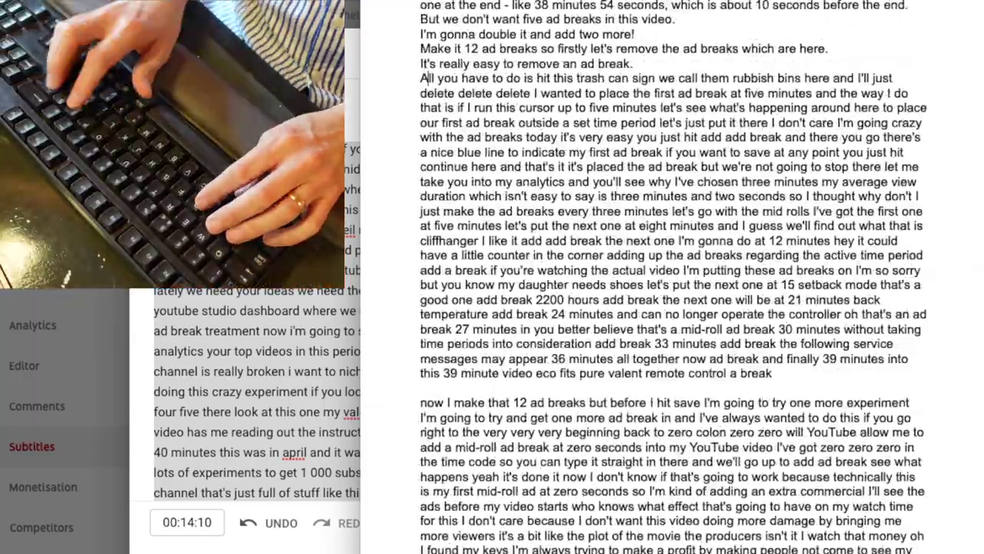
text(.)
key(Return)
text(!)
key(Return)
text(.)
key(Return)
text(.)
key(Return)
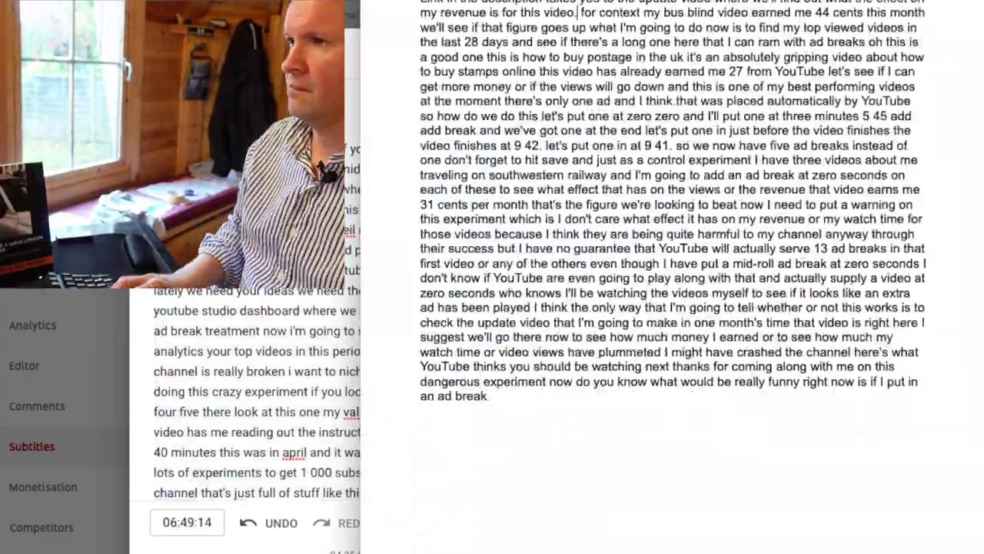
key(Return)
text(F.)
key(Return)
text(?)
key(Return)
text(T)
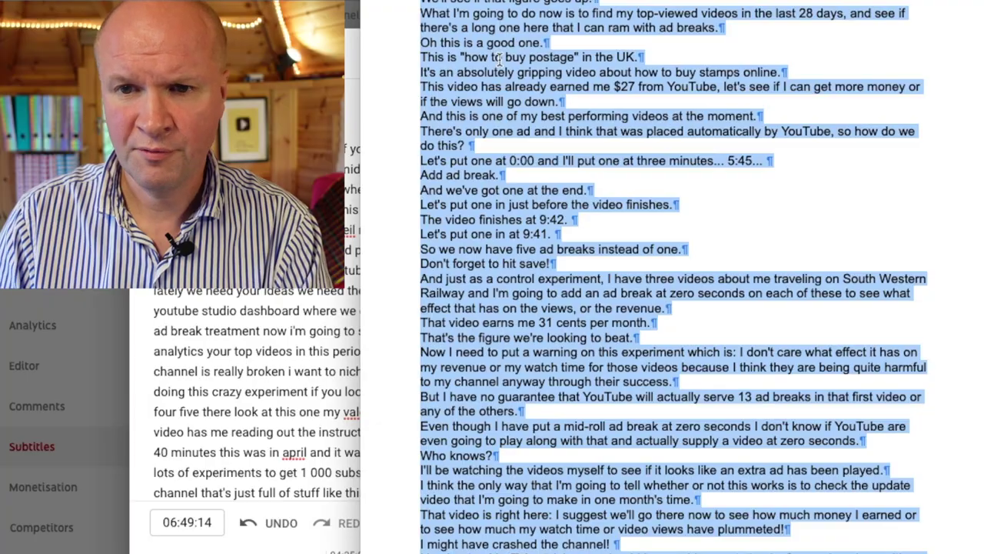
Replace the old English subtitle text with the cleaned transcript copied from Pages.
right_click(500, 59)
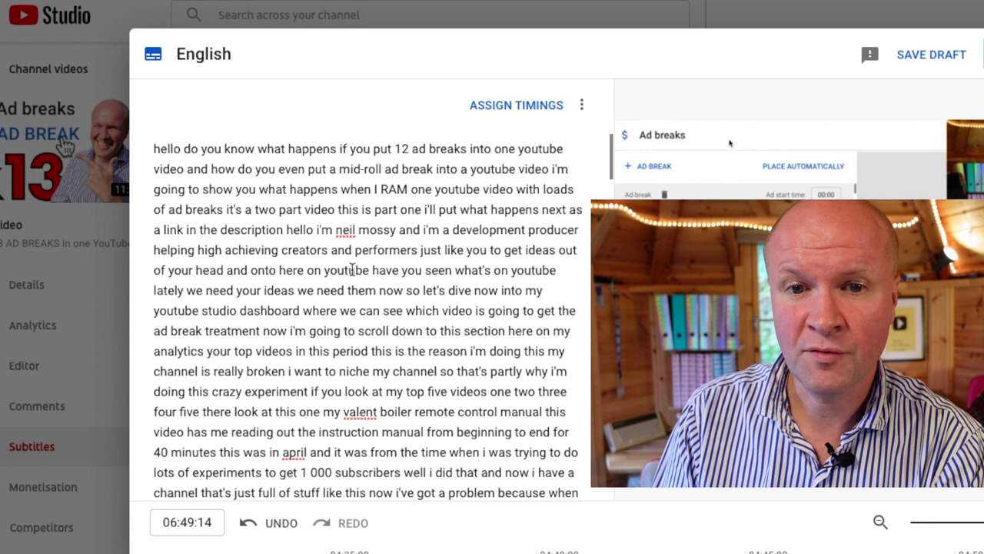
key(ctrl+a)
key(BackSpace)
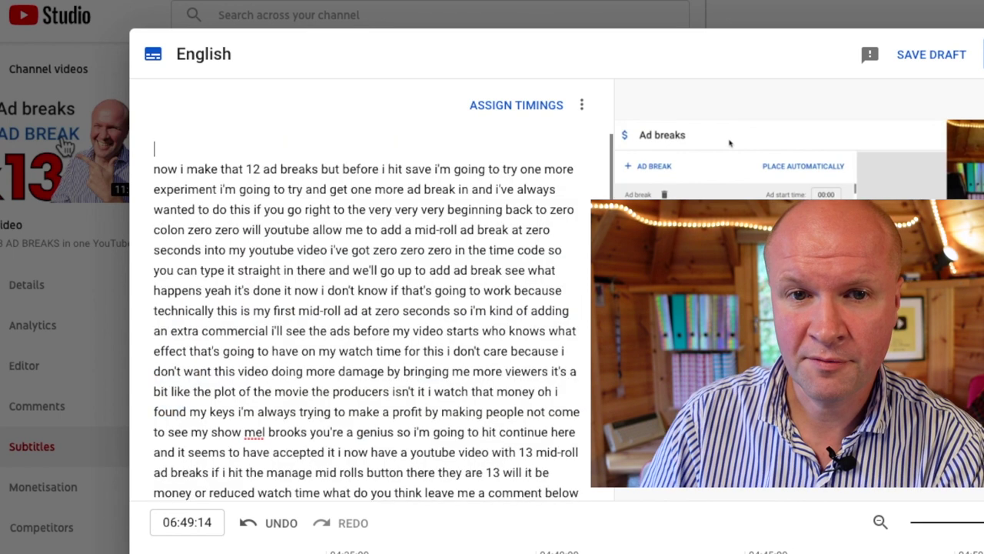
right_click(352, 275)
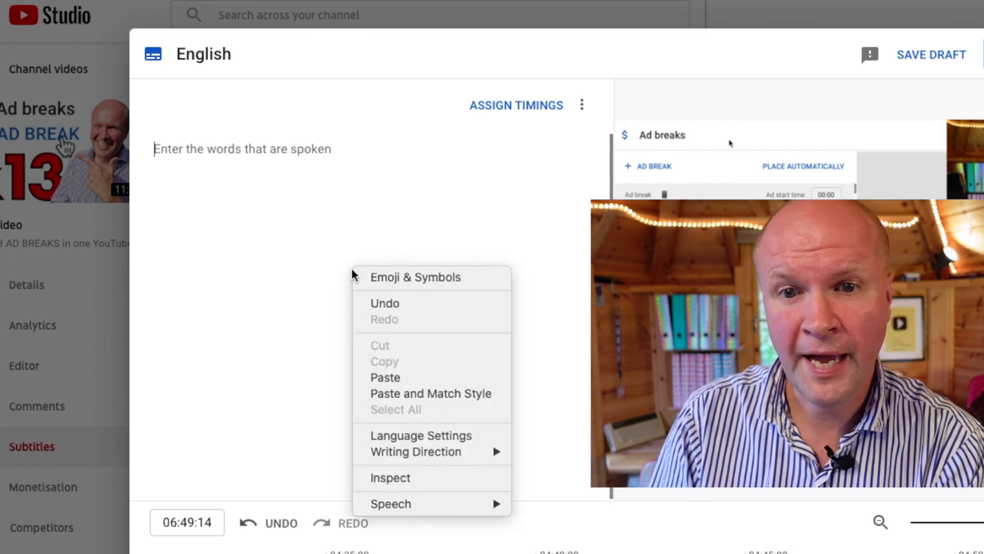
click(427, 378)
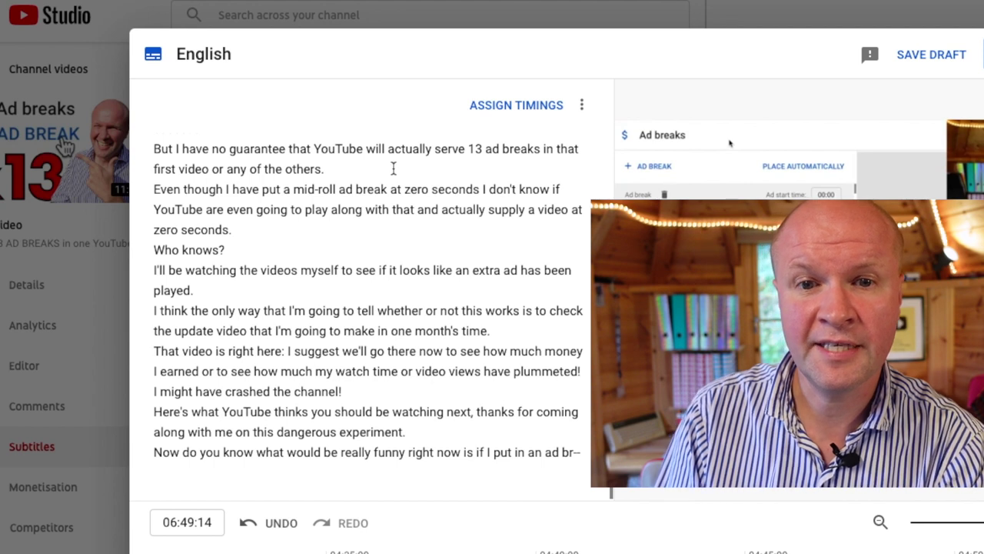
key(Return)
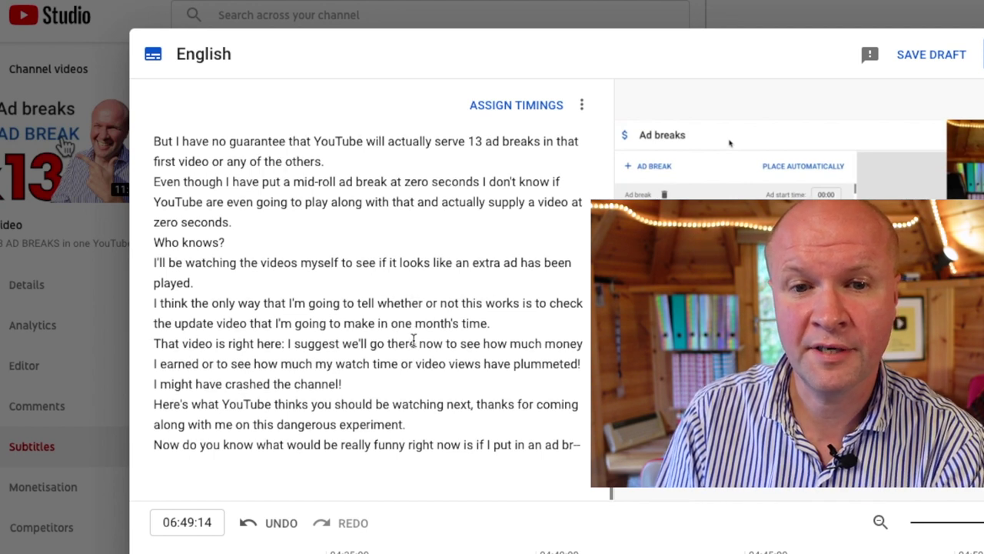
scroll(413, 342, up, 1)
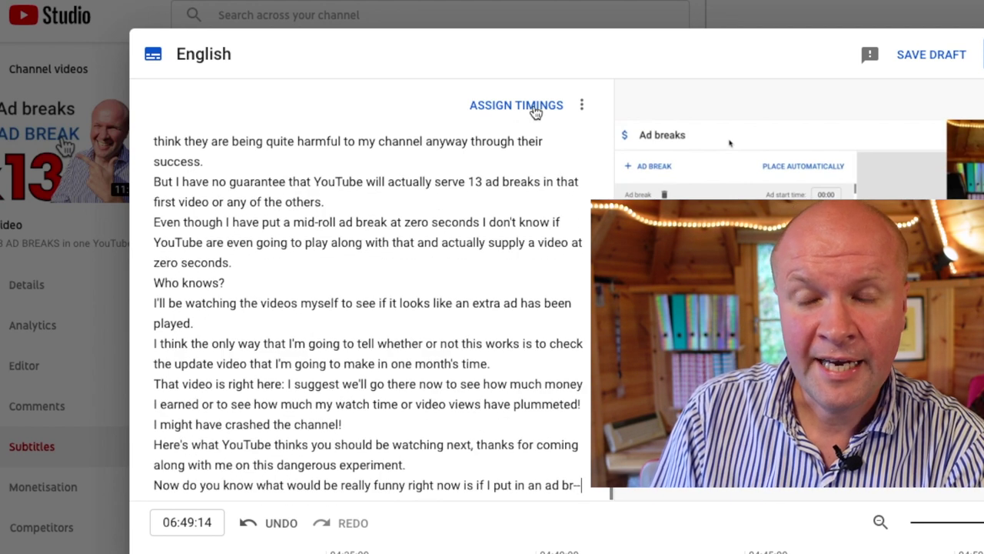
Assign timings to the cleaned English transcript, review the first timed caption, and publish it.
click(536, 112)
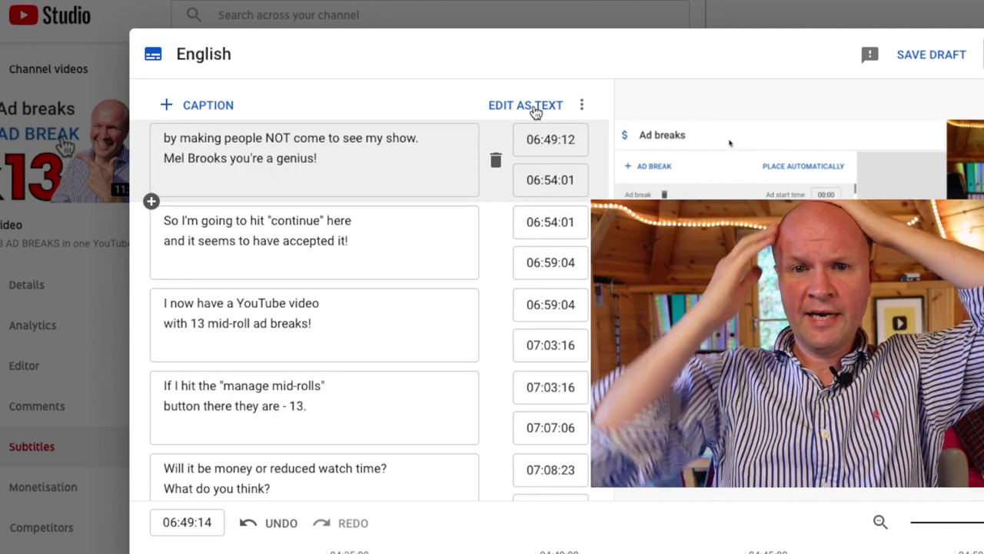
click(345, 191)
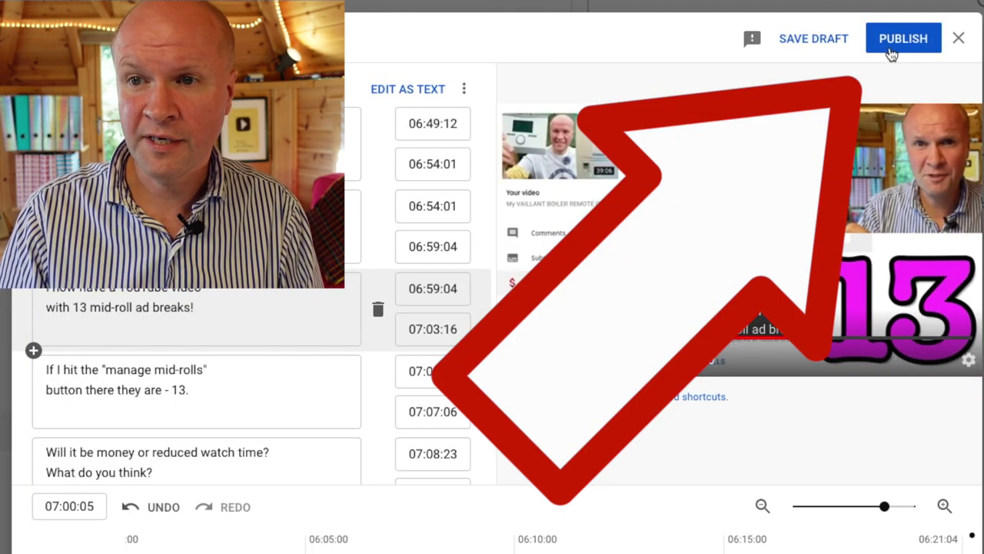
click(892, 54)
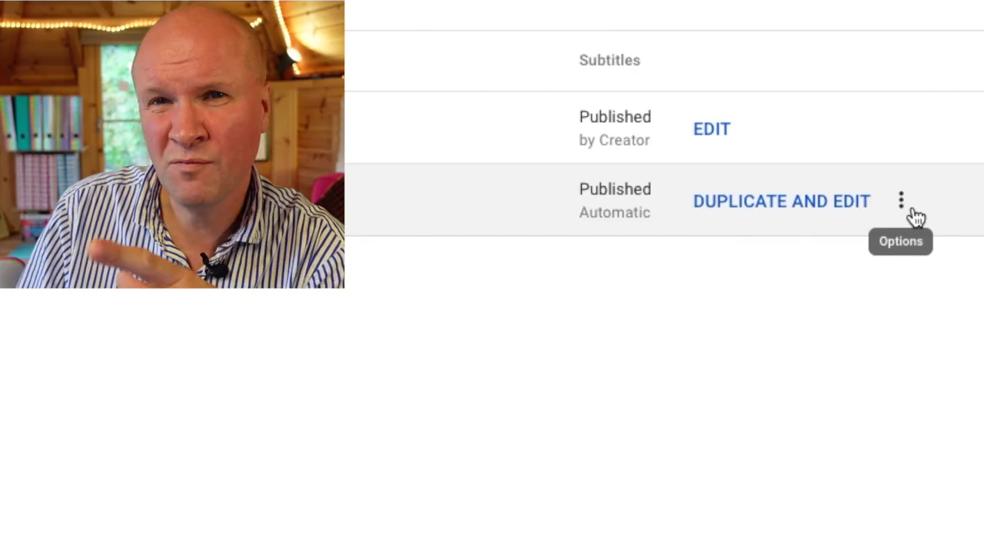
Delete the English (Automatic) captions, then open the video on YouTube to check subtitles.
click(903, 201)
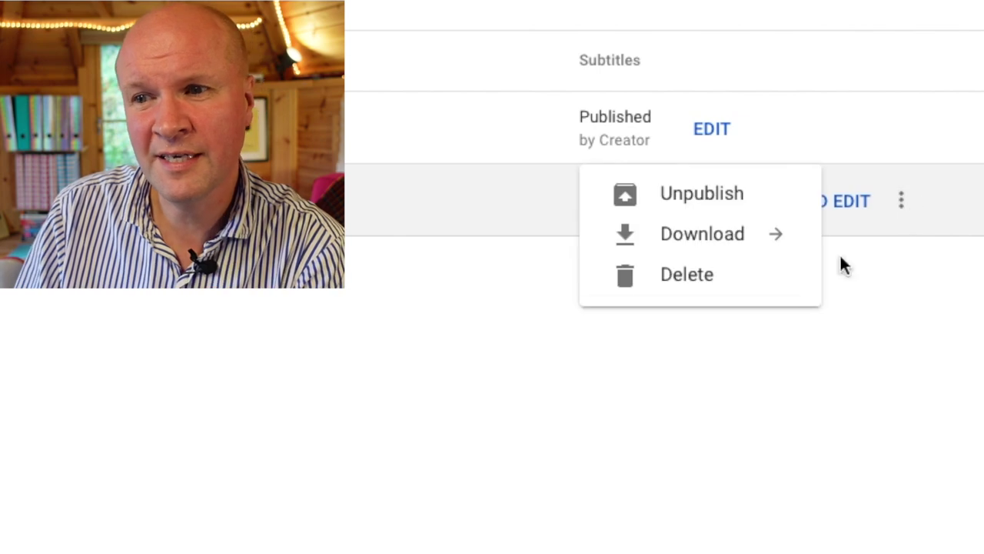
click(743, 297)
click(453, 320)
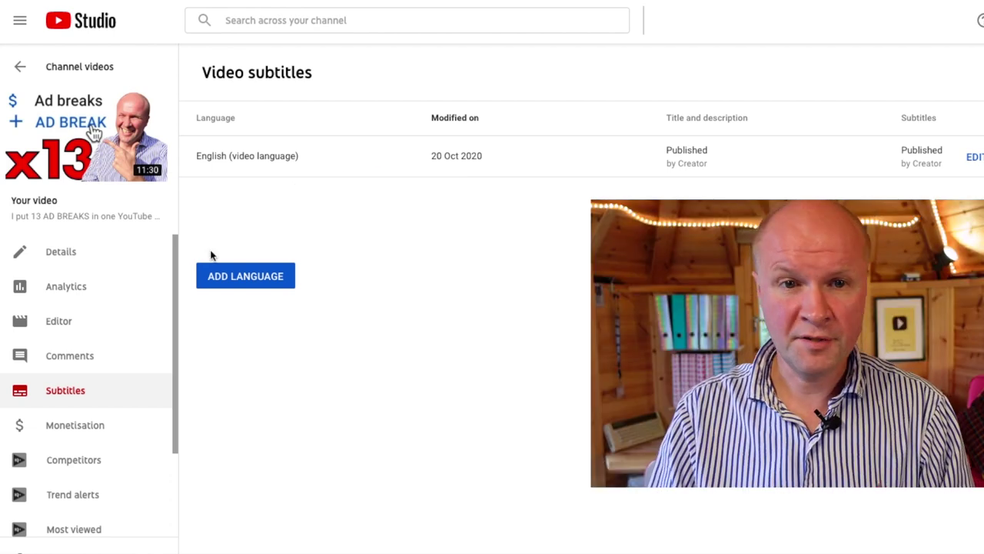
mouse_move(86, 138)
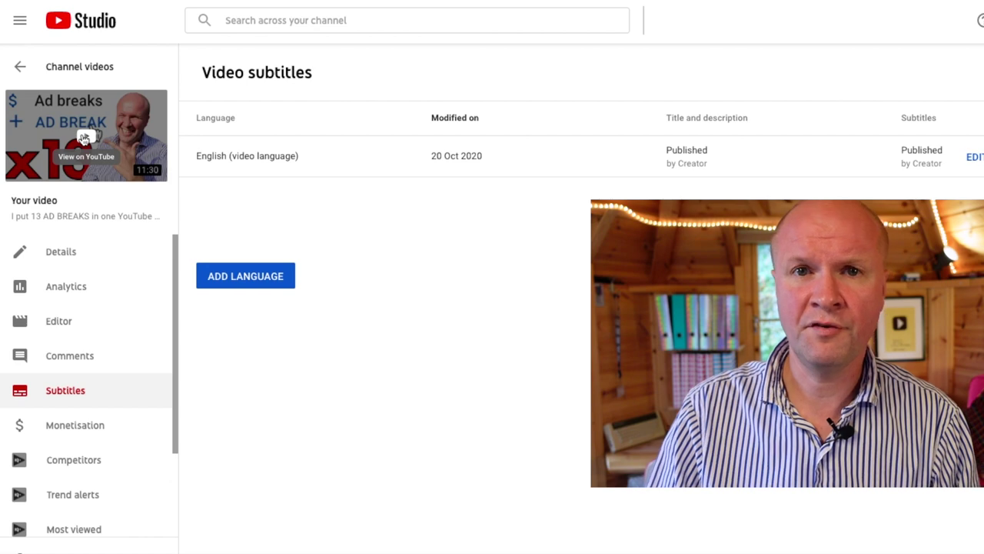
click(85, 139)
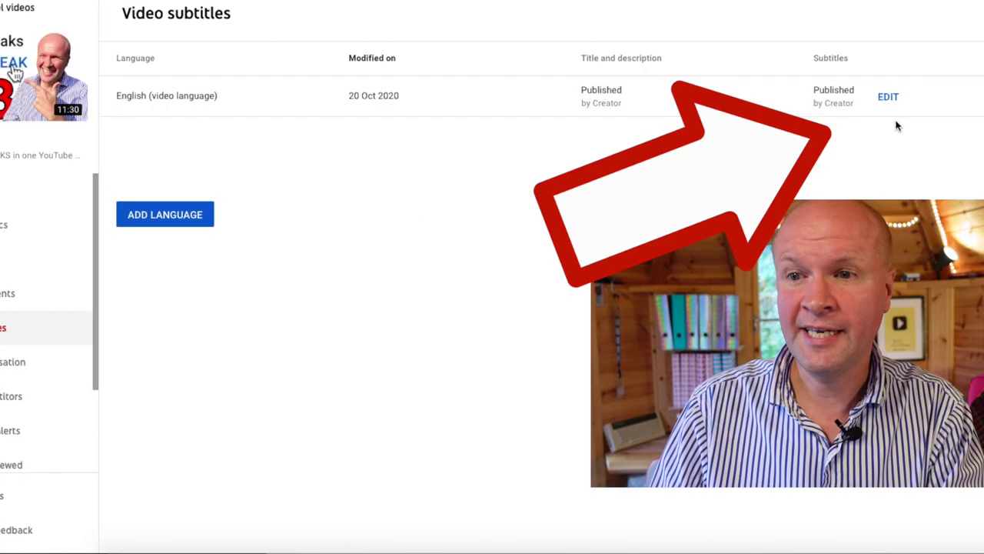
Edit the English subtitles, changing RAM to 'ram' and 'one' to 'ONE', then republish.
click(889, 99)
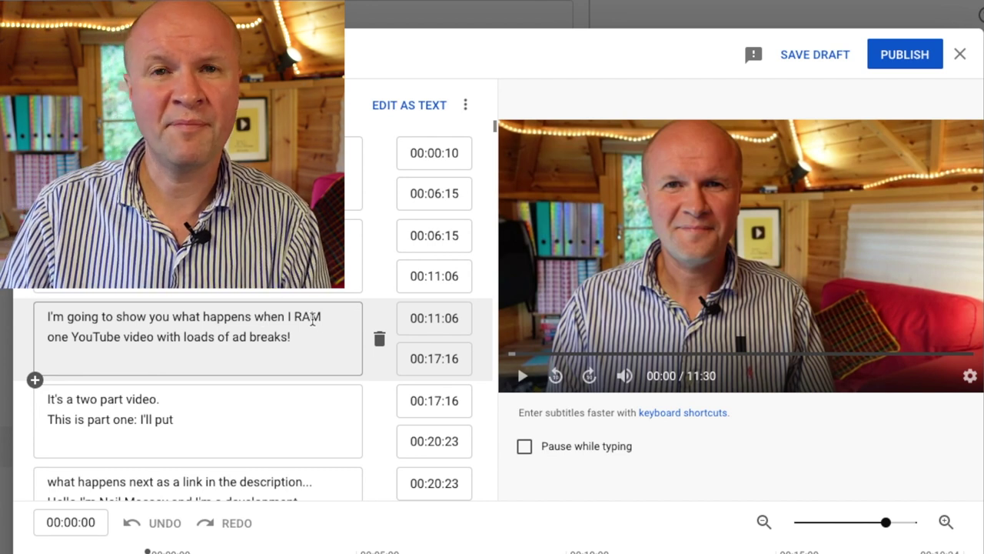
click(313, 359)
double_click(305, 318)
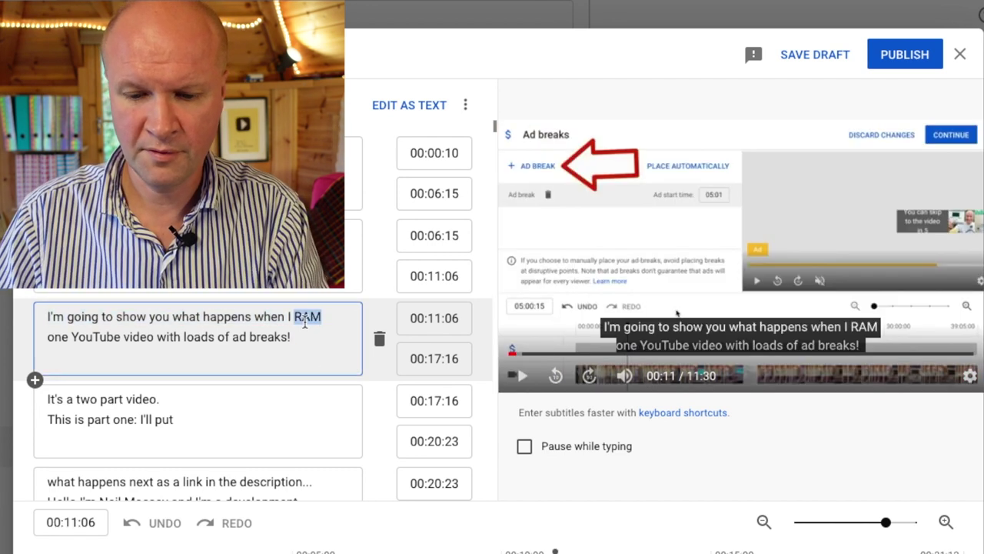
text(ram)
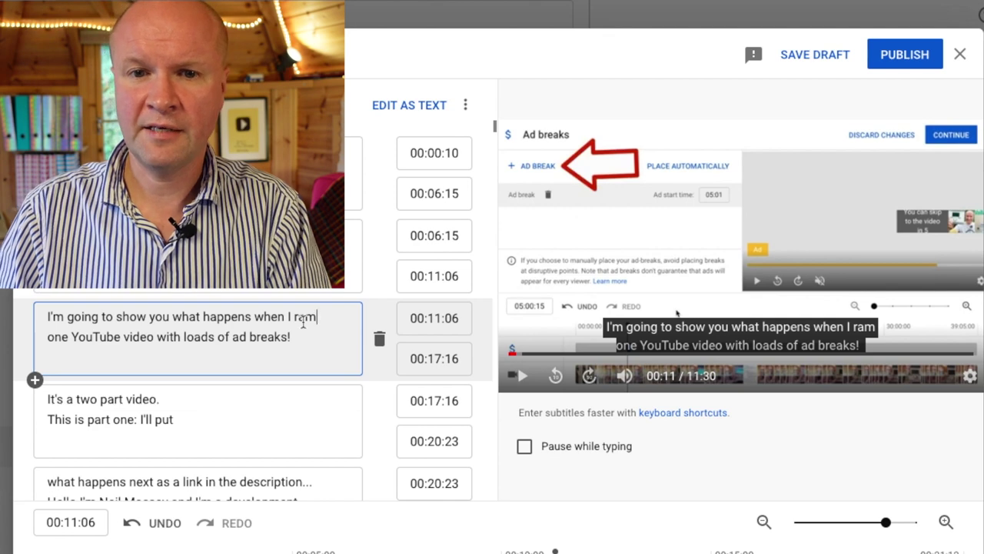
key(Delete)
key(Delete)
key(Delete)
key(Delete)
text(ONE)
click(944, 55)
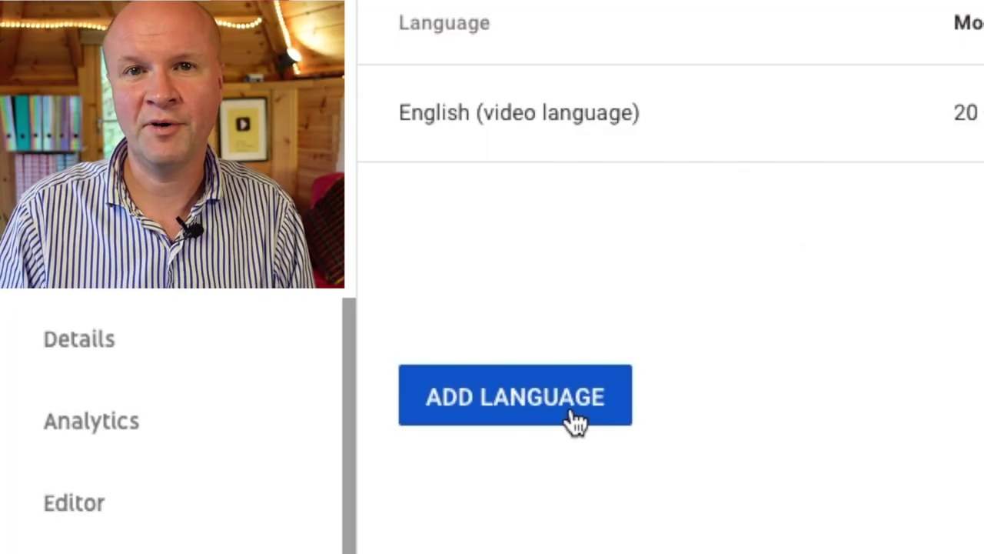
Add German as a new language from the Add Language list.
click(573, 413)
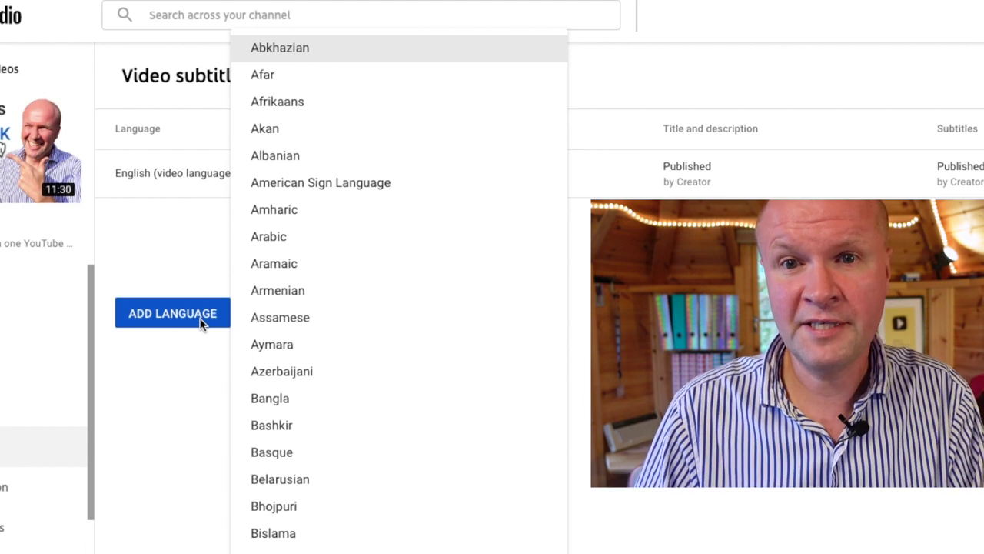
scroll(355, 303, down, 14)
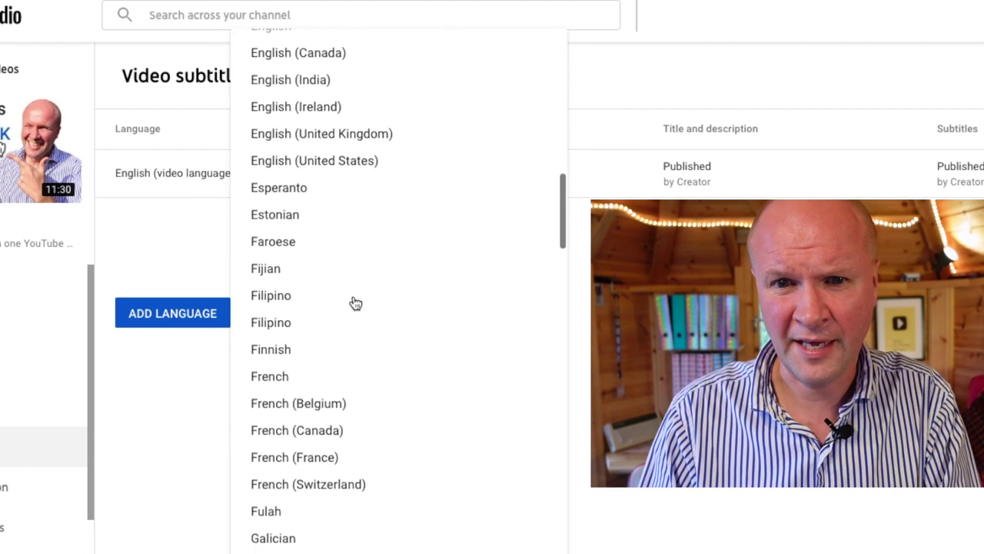
scroll(355, 302, down, 5)
click(291, 214)
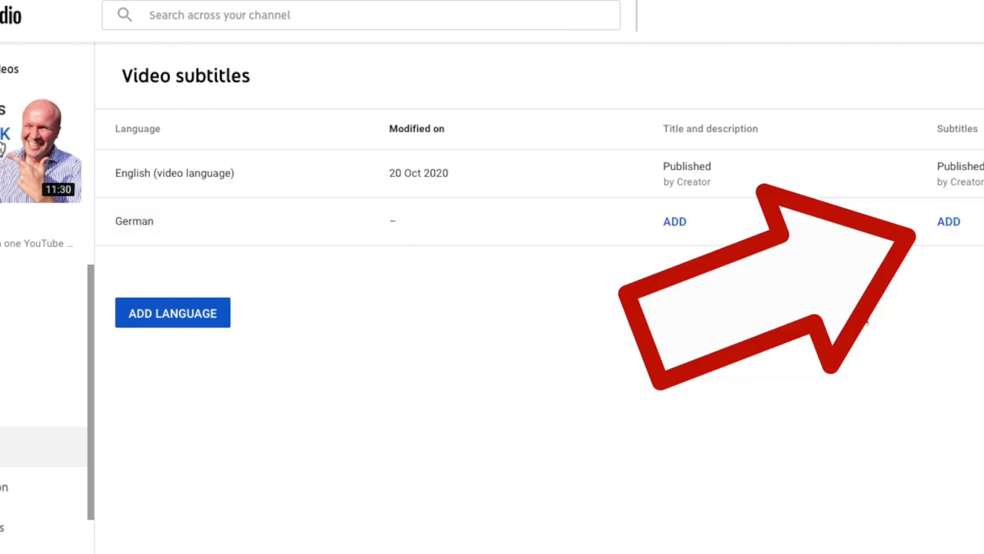
Publish German subtitles auto-translated from the English captions.
click(949, 223)
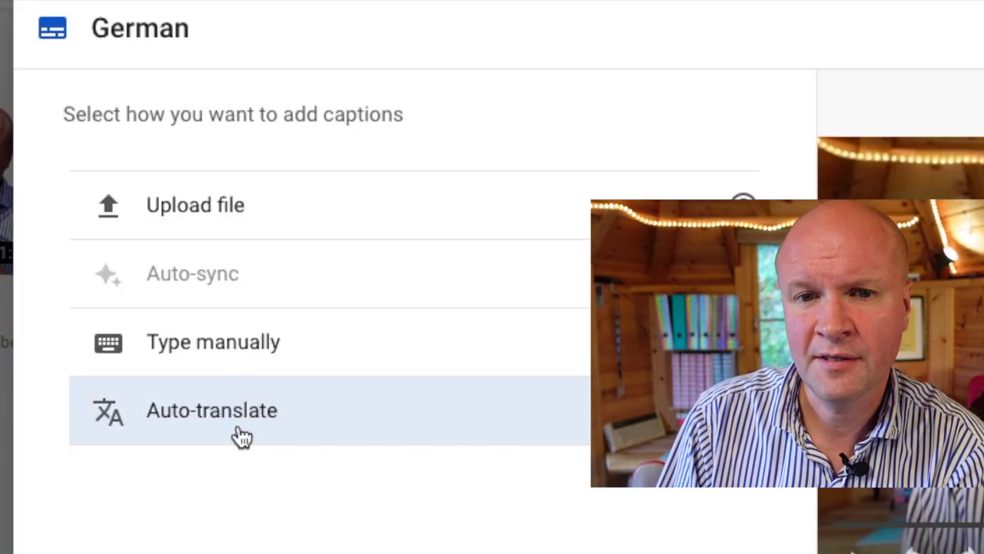
click(242, 436)
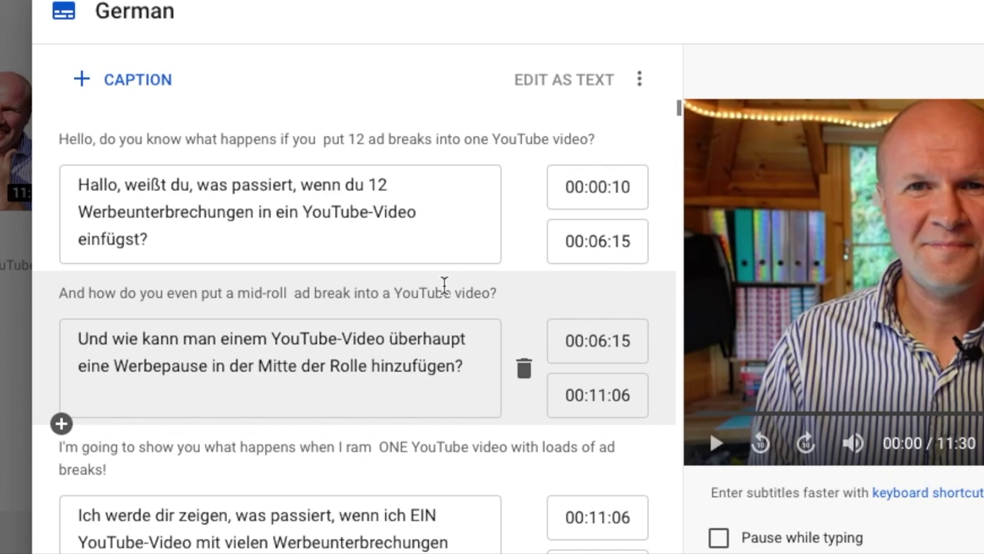
scroll(445, 285, down, 3)
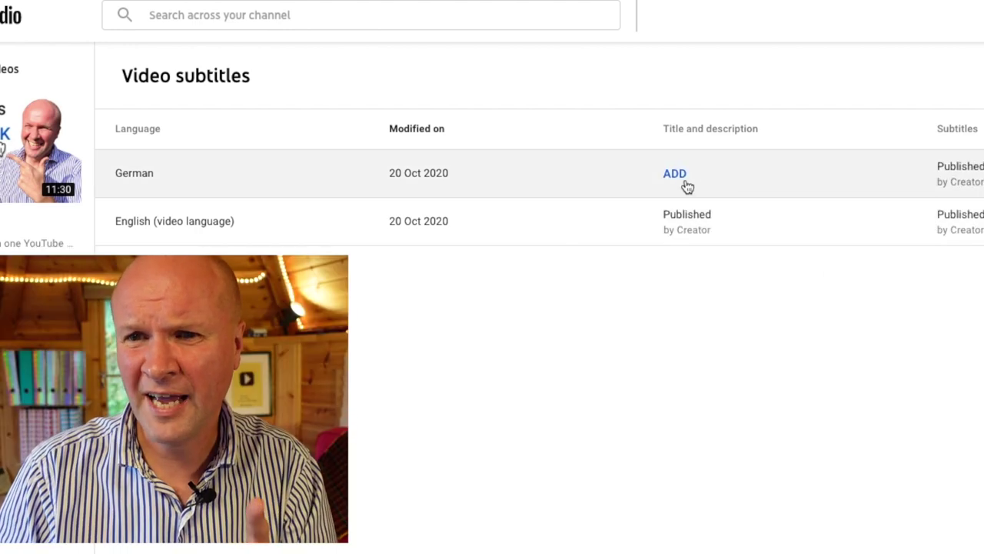
click(685, 183)
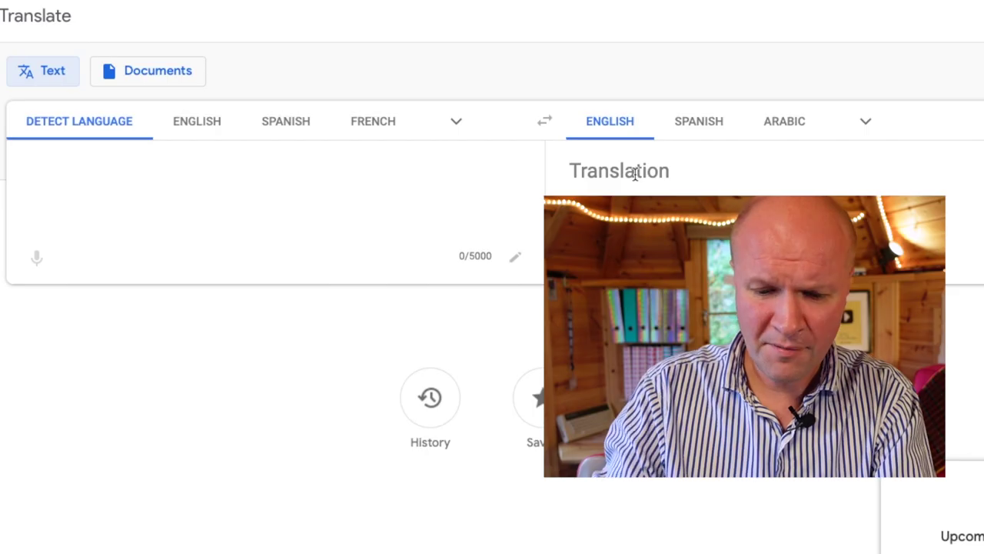
Translate the pasted English video title into German in Google Translate.
double_click(635, 171)
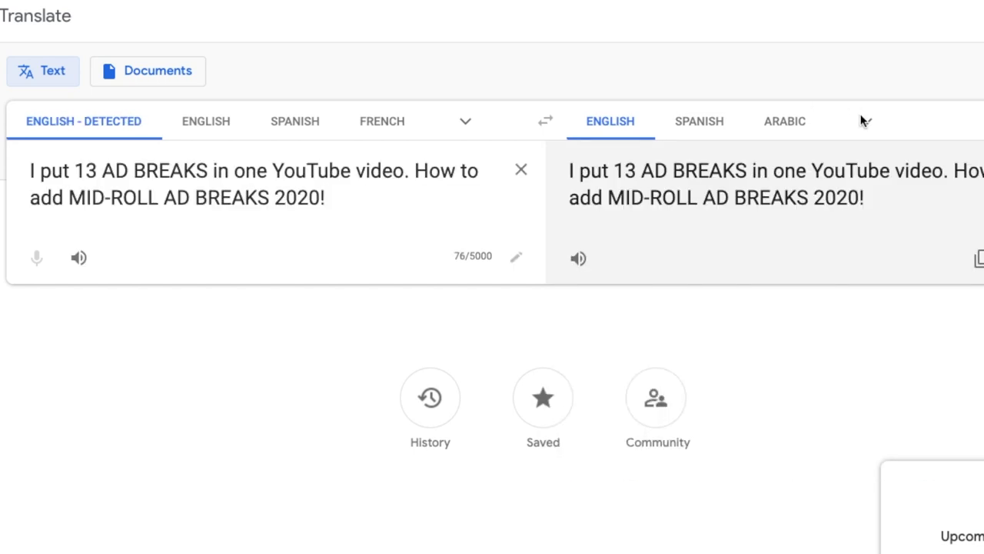
click(866, 121)
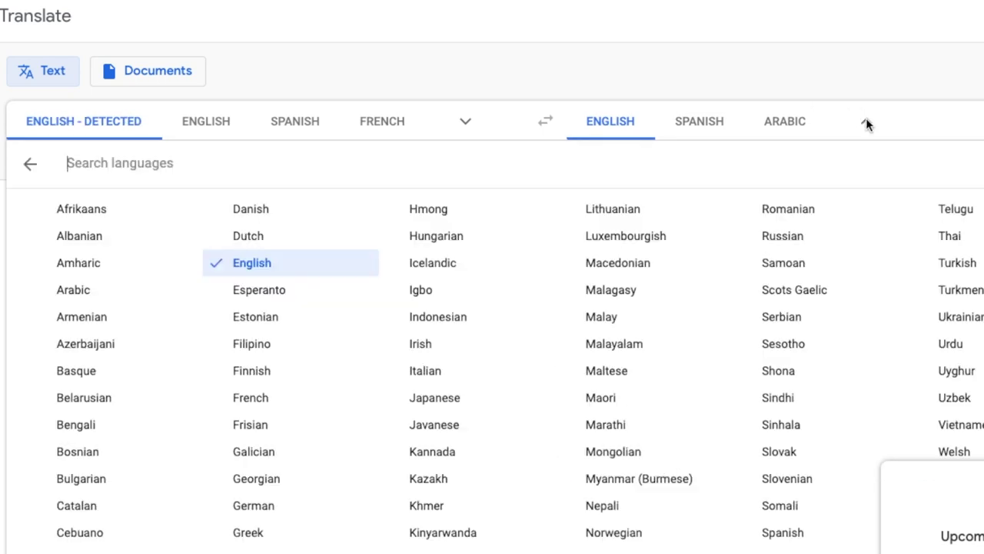
click(254, 505)
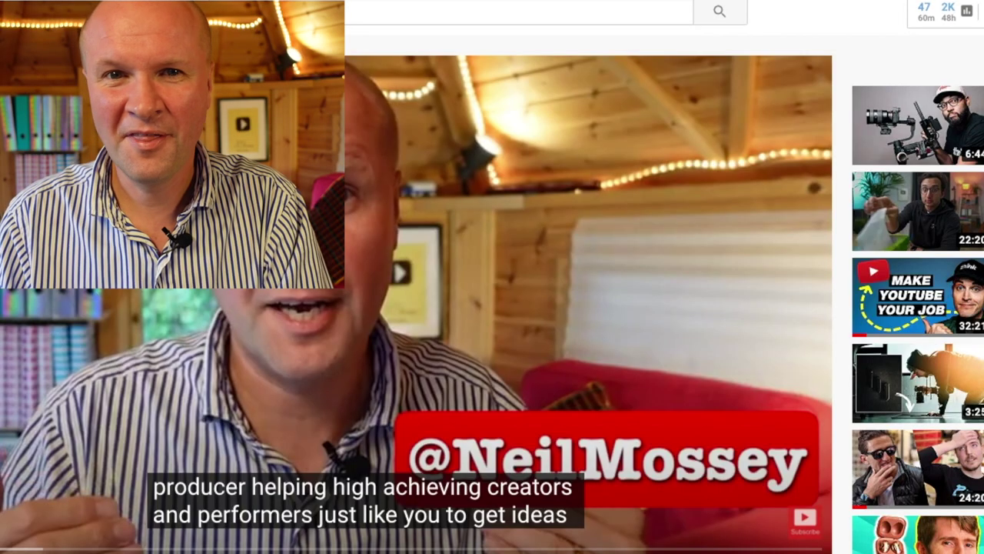
Paste the German title into the Title field and select the first English description paragraph.
click(681, 176)
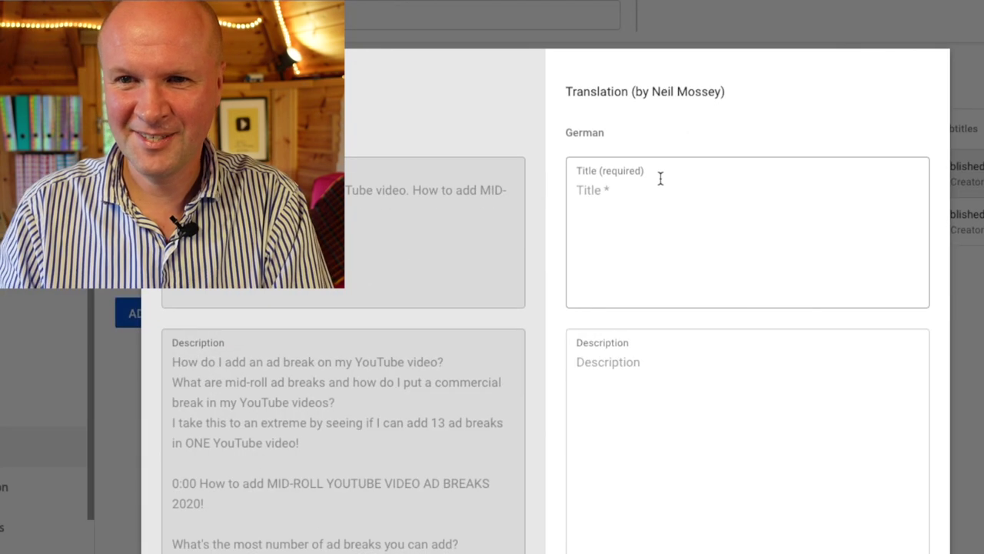
click(659, 177)
text(Ich habe 13 AD BREAKS in ein YouTube-Video eingefügt. So fügen Sie MID-ROLL AD BREAKS 2020 hinzu!)
drag(300, 443, 176, 337)
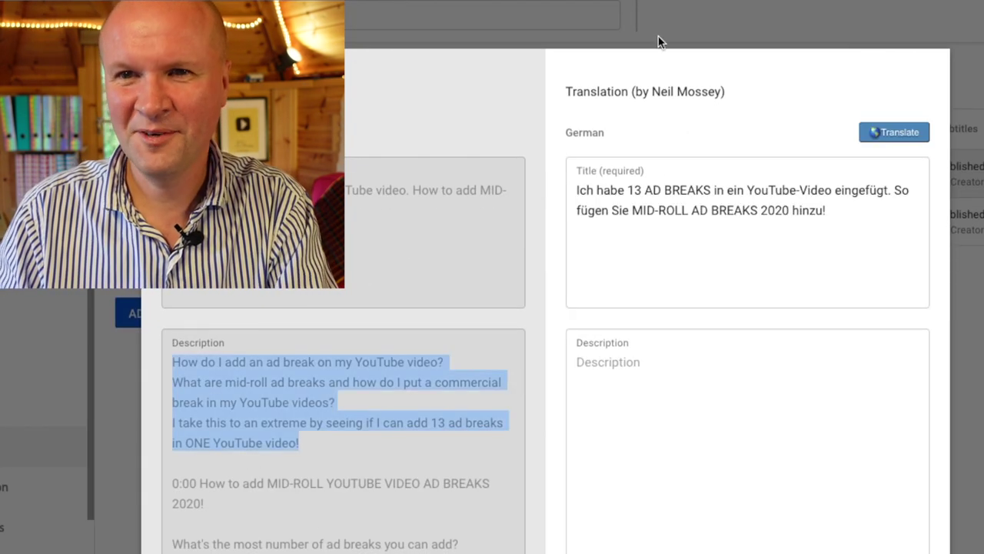